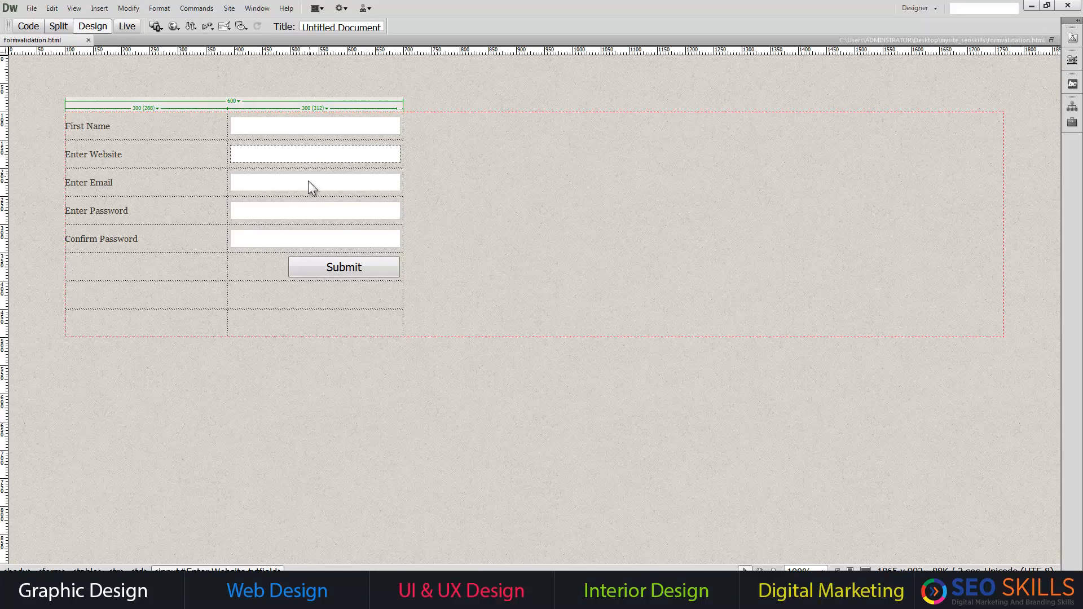
pyautogui.click(305, 210)
pyautogui.click(322, 159)
pyautogui.click(504, 198)
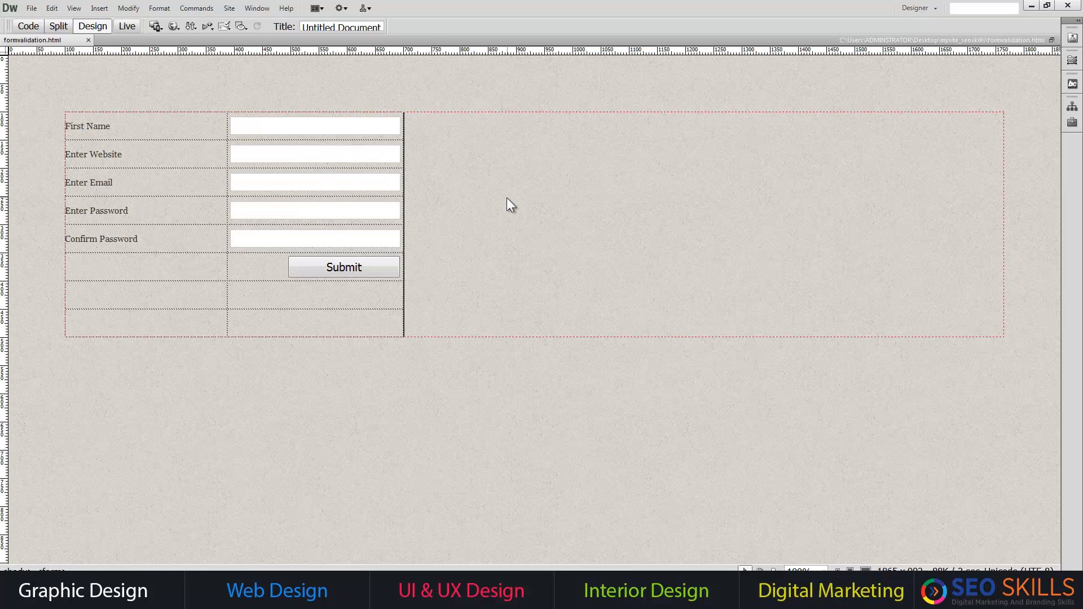
# - Select the whole form and show its properties to examine the Action and Method settings
pyautogui.click(78, 328)
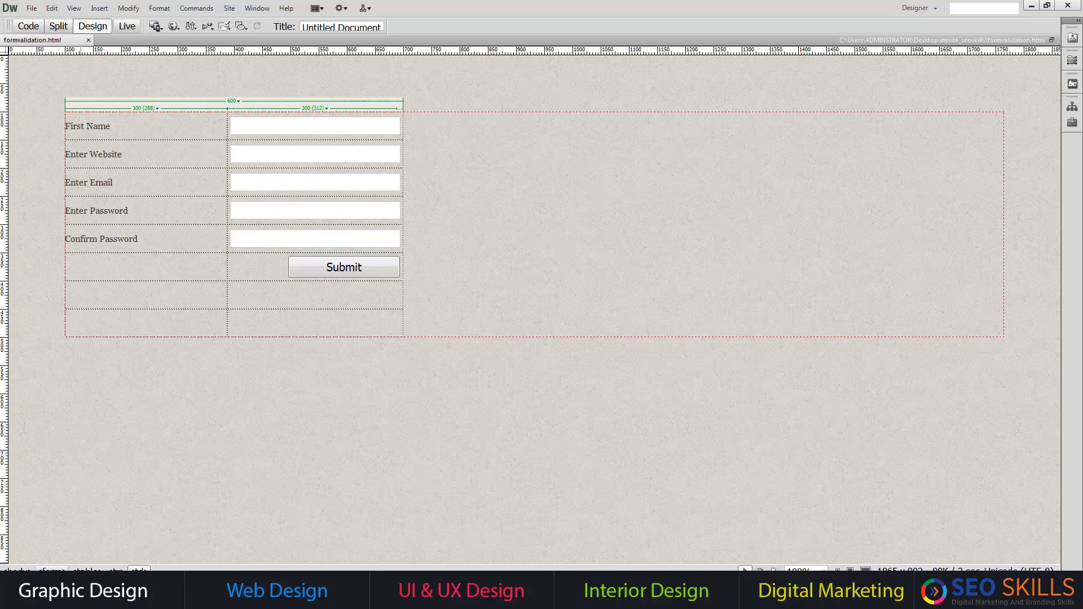
pyautogui.click(51, 570)
pyautogui.hotkey('ctrl', 'F3')
pyautogui.moveTo(165, 337); pyautogui.dragTo(526, 173)
pyautogui.click(480, 182)
pyautogui.click(52, 571)
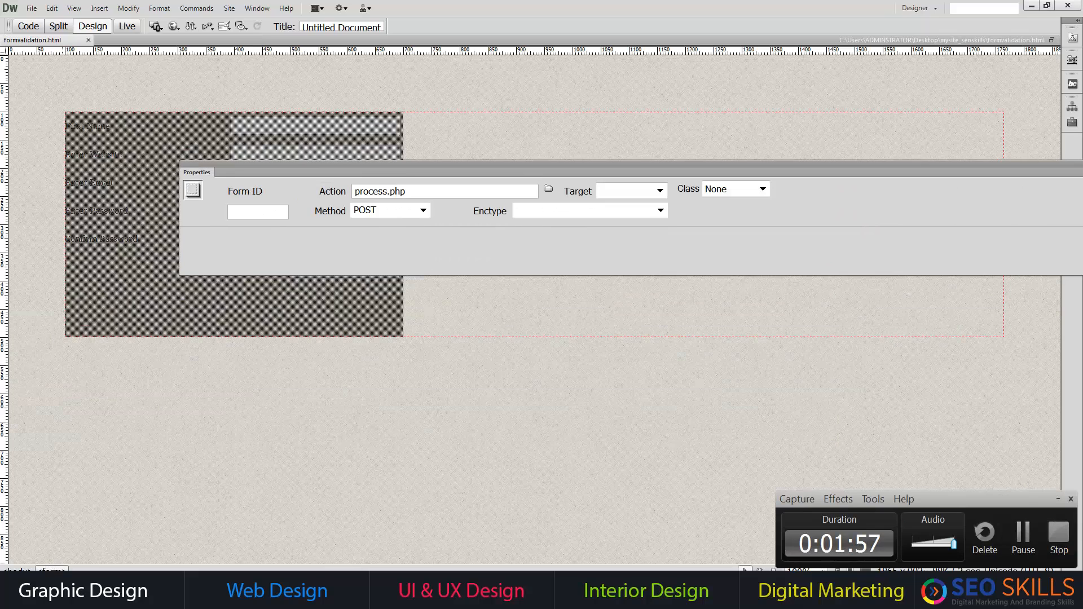
pyautogui.click(530, 294)
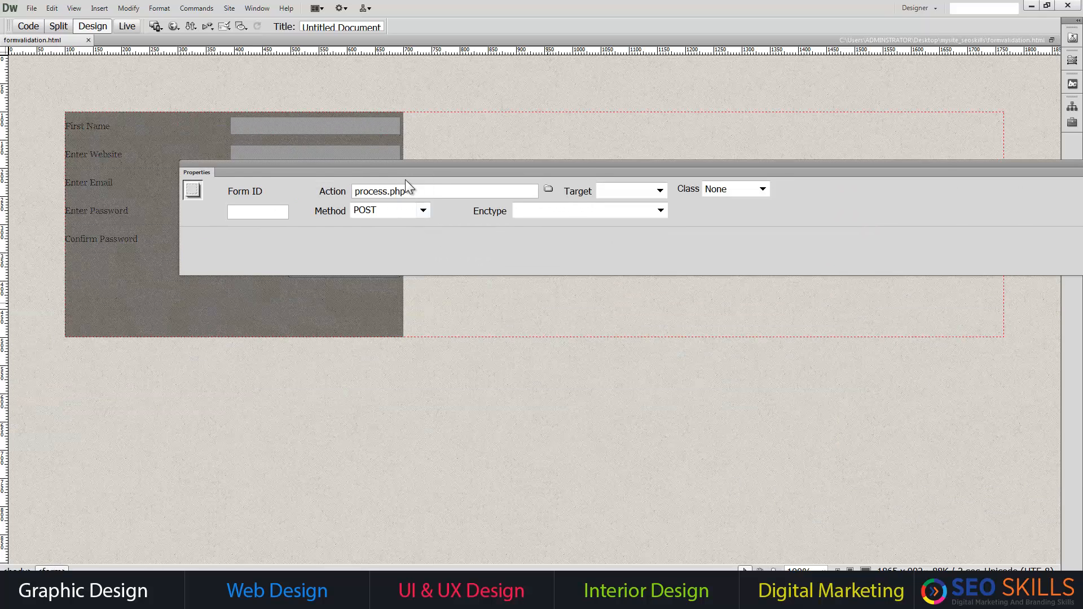
pyautogui.moveTo(427, 192); pyautogui.dragTo(354, 192)
pyautogui.click(450, 390)
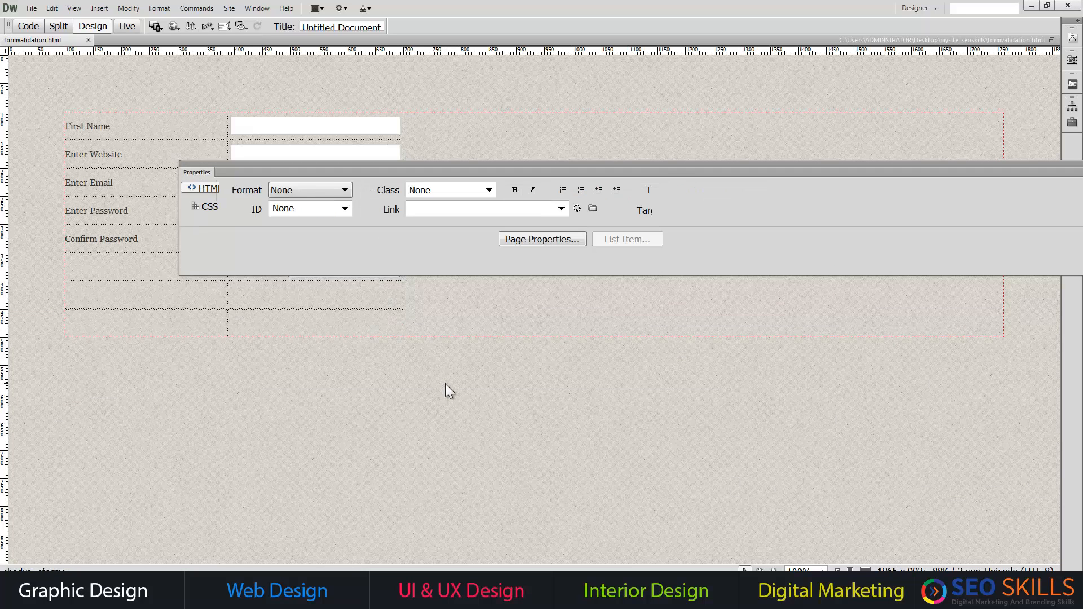
# - Preview the page in the browser and submit the empty form to check which address it opens
pyautogui.press('F12')
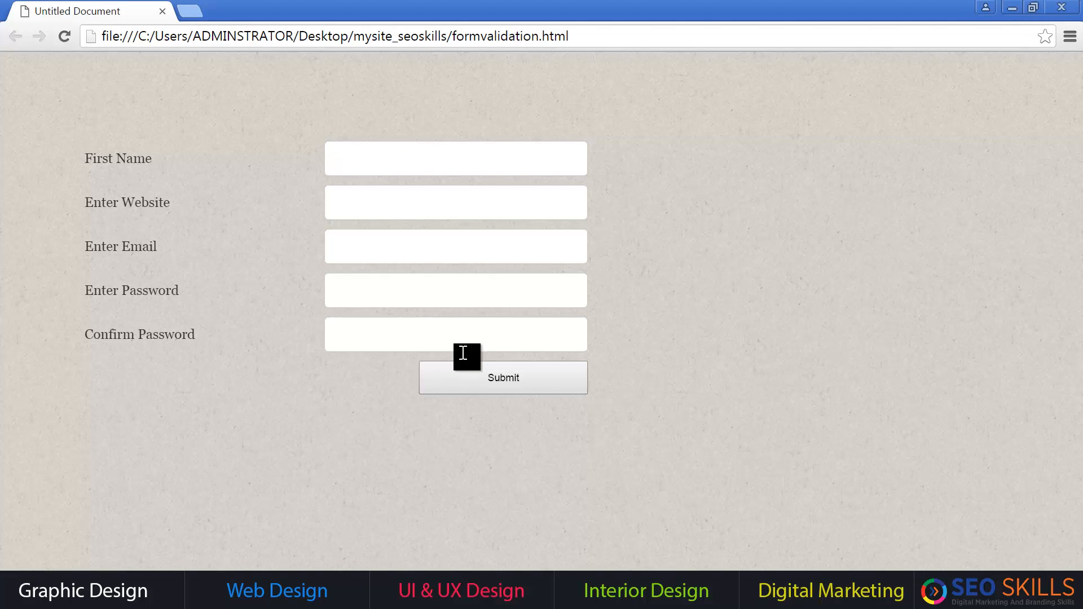
pyautogui.click(515, 382)
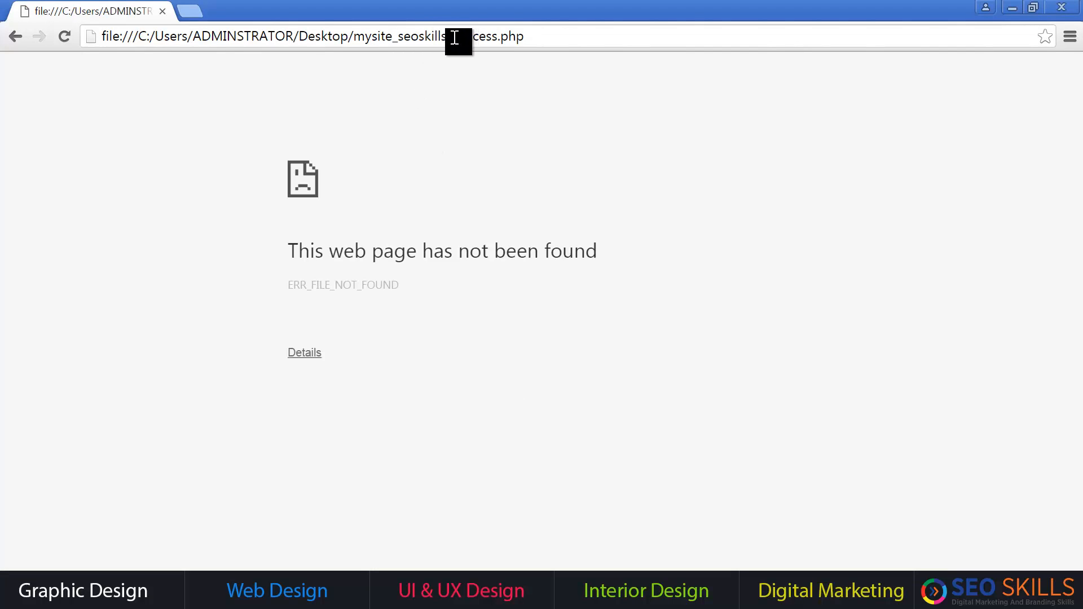
pyautogui.moveTo(453, 37); pyautogui.dragTo(530, 38)
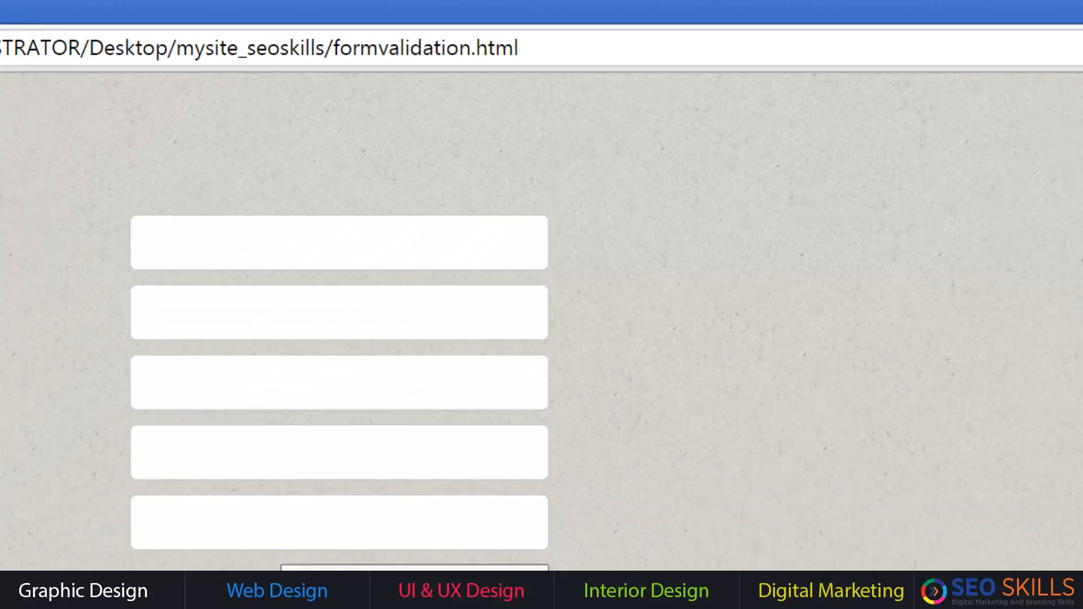
pyautogui.click(498, 380)
pyautogui.click(1054, 9)
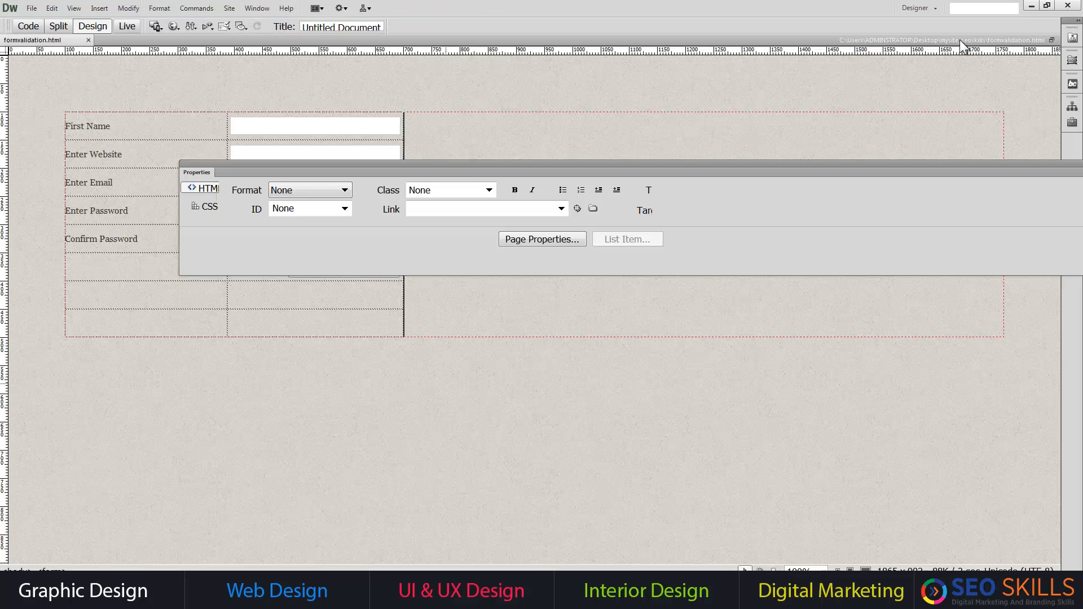
# - Move the properties panel below the form and apply a Spry Validation Text Field to the First Name field
pyautogui.moveTo(397, 164); pyautogui.dragTo(356, 414)
pyautogui.click(281, 131)
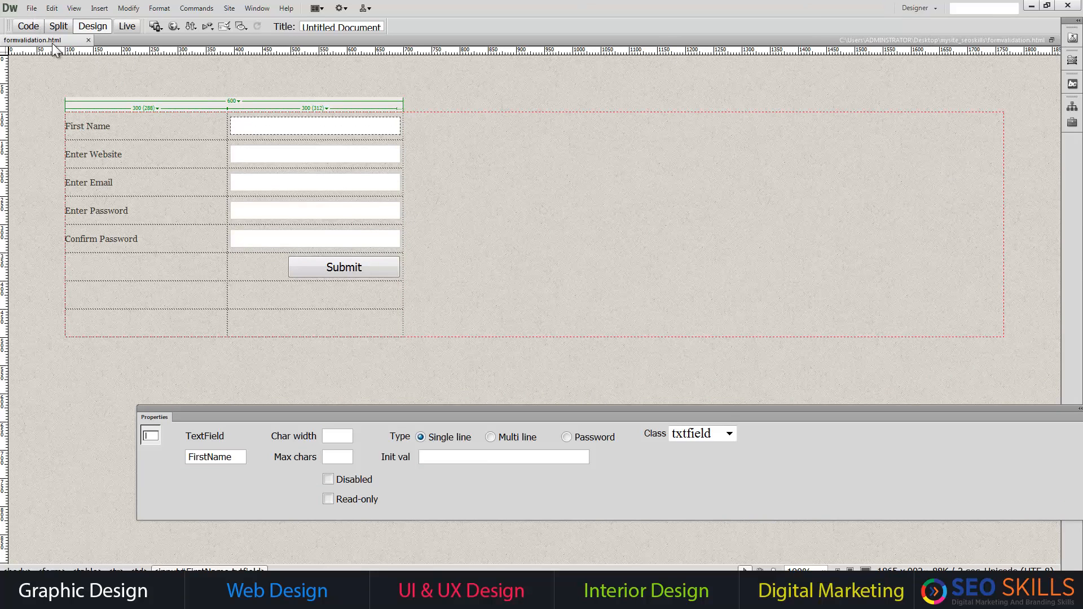
pyautogui.click(103, 10)
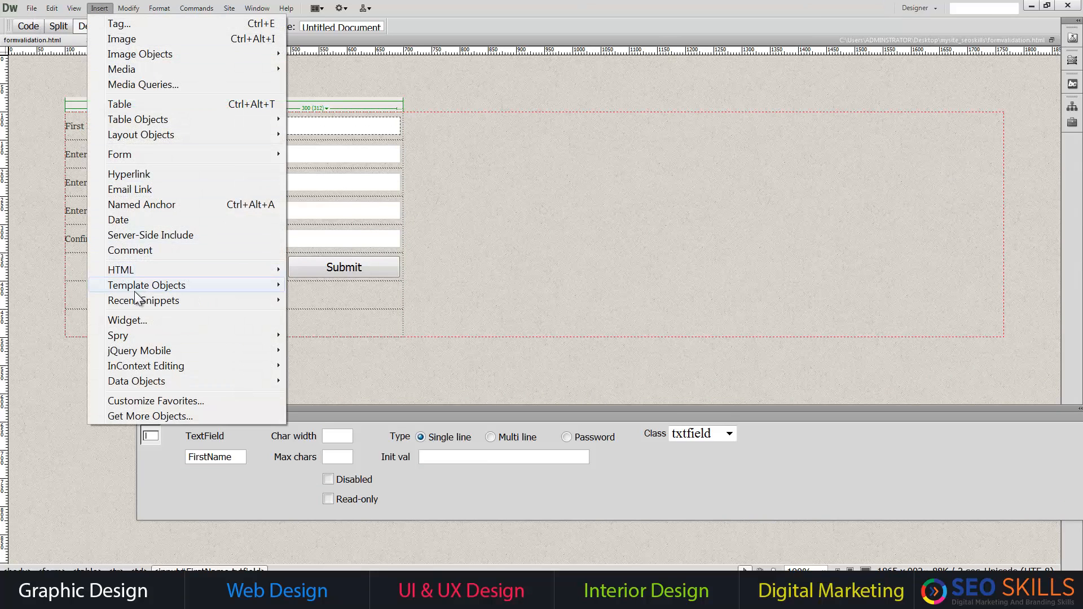
pyautogui.moveTo(126, 336)
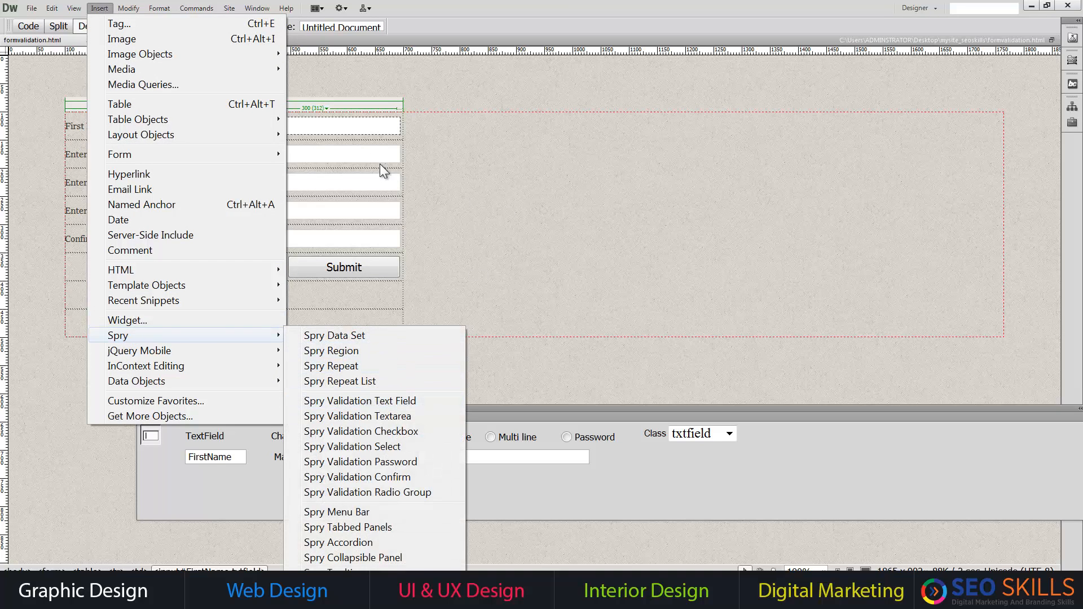
pyautogui.click(354, 401)
pyautogui.click(498, 180)
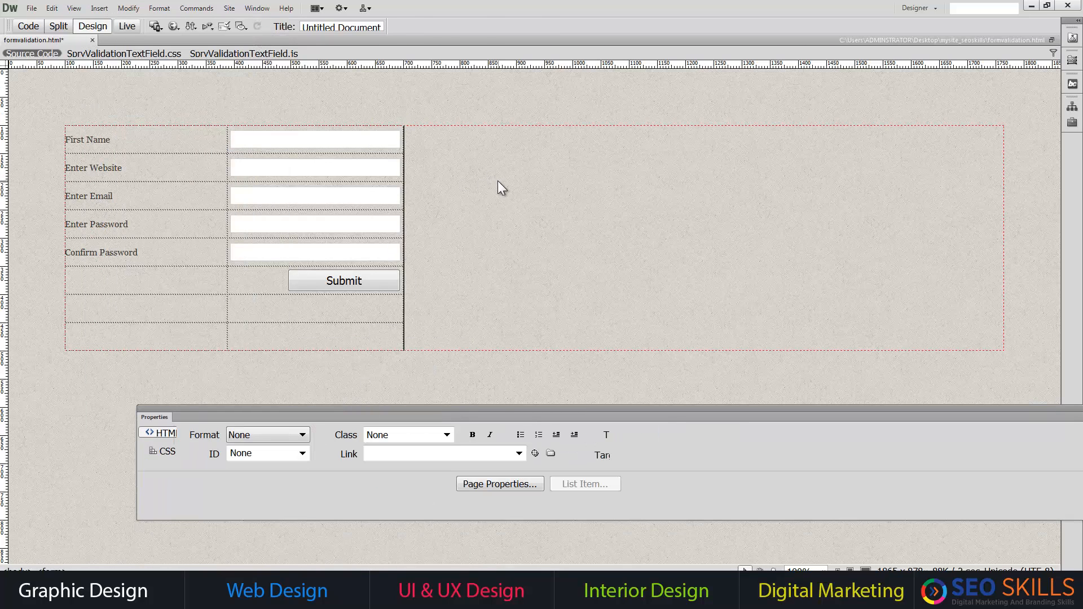
# - Examine the Spry validation properties of the First Name field, including the available validation types
pyautogui.click(289, 135)
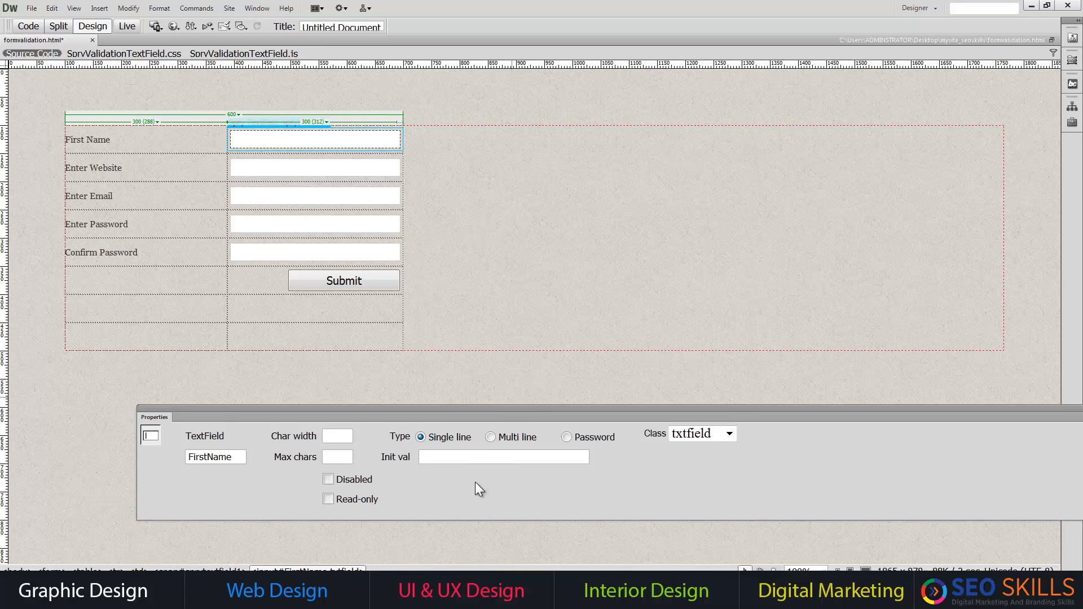
pyautogui.click(276, 124)
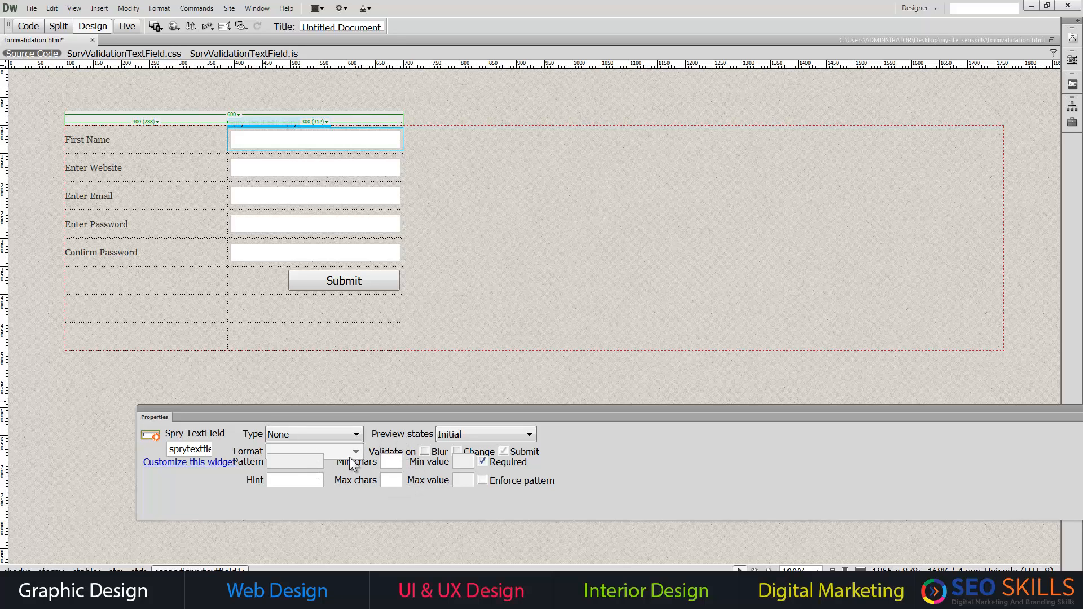
pyautogui.click(355, 434)
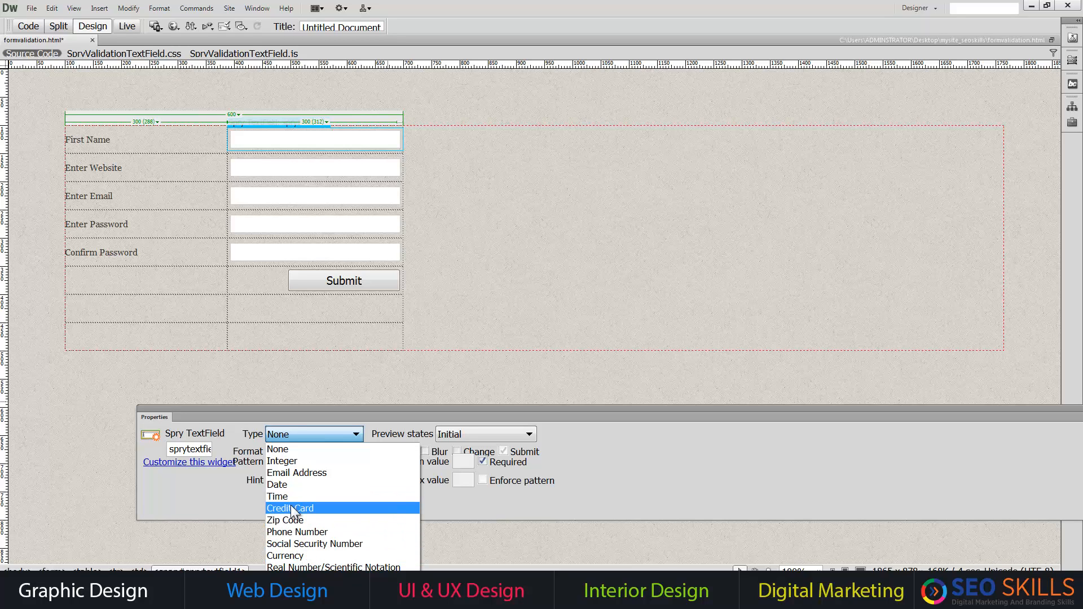
pyautogui.click(269, 141)
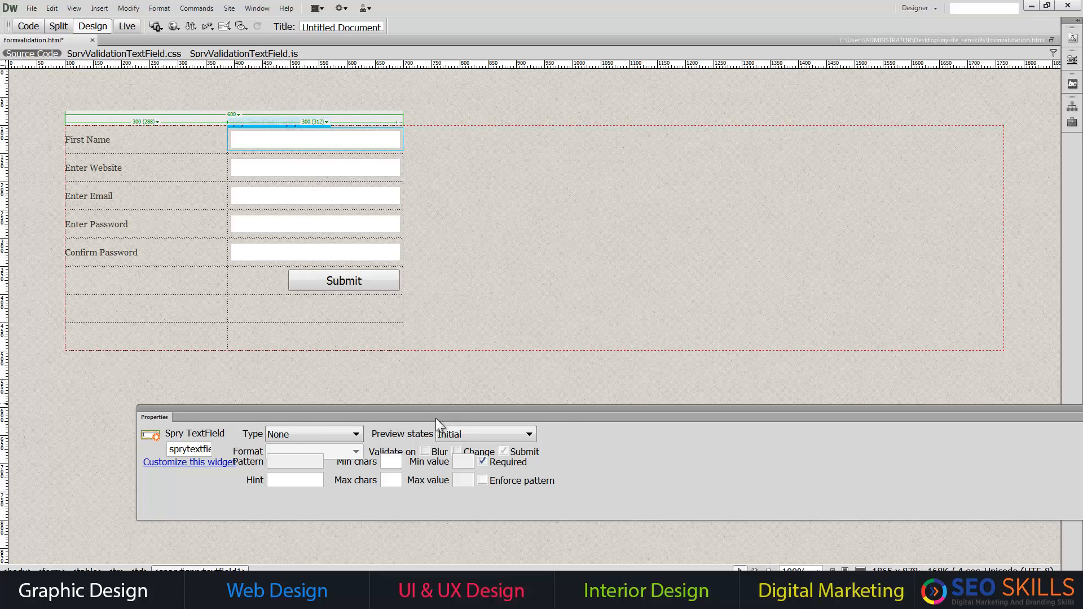
# - Save formvalidation.html and accept copying the dependent Spry CSS and JavaScript files
pyautogui.click(554, 310)
pyautogui.hotkey('ctrl', 's')
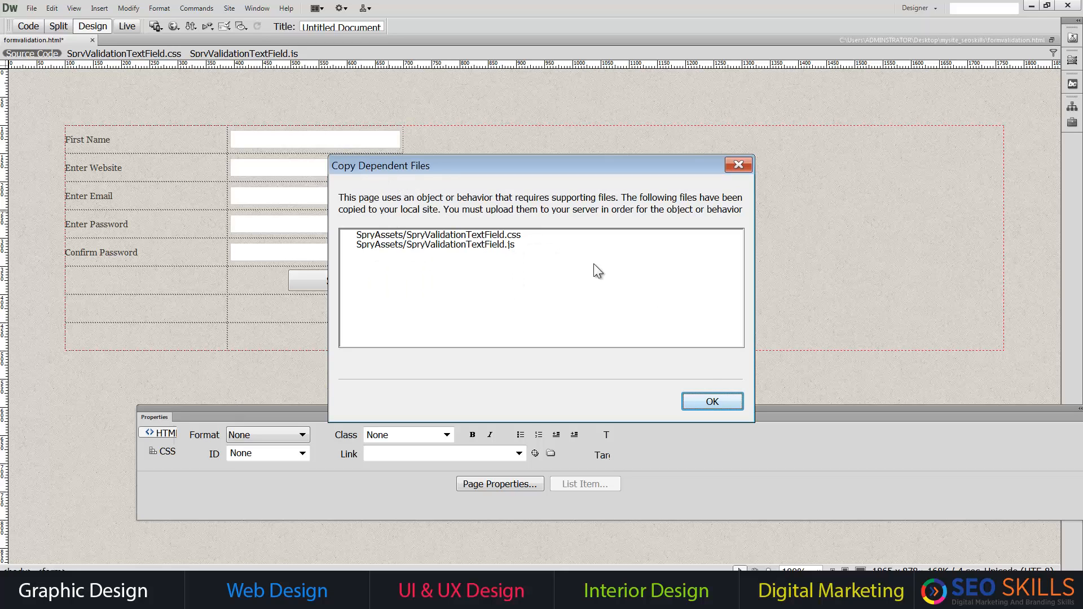
pyautogui.click(719, 401)
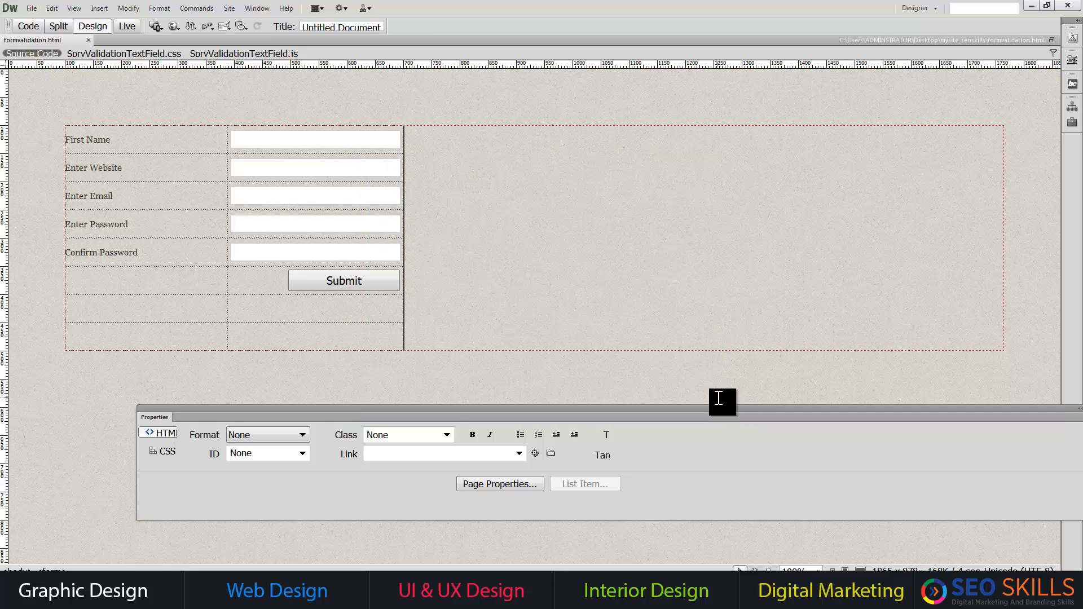
# - Preview the page in the browser and submit it with First Name empty to test the required-value validation
pyautogui.press('F12')
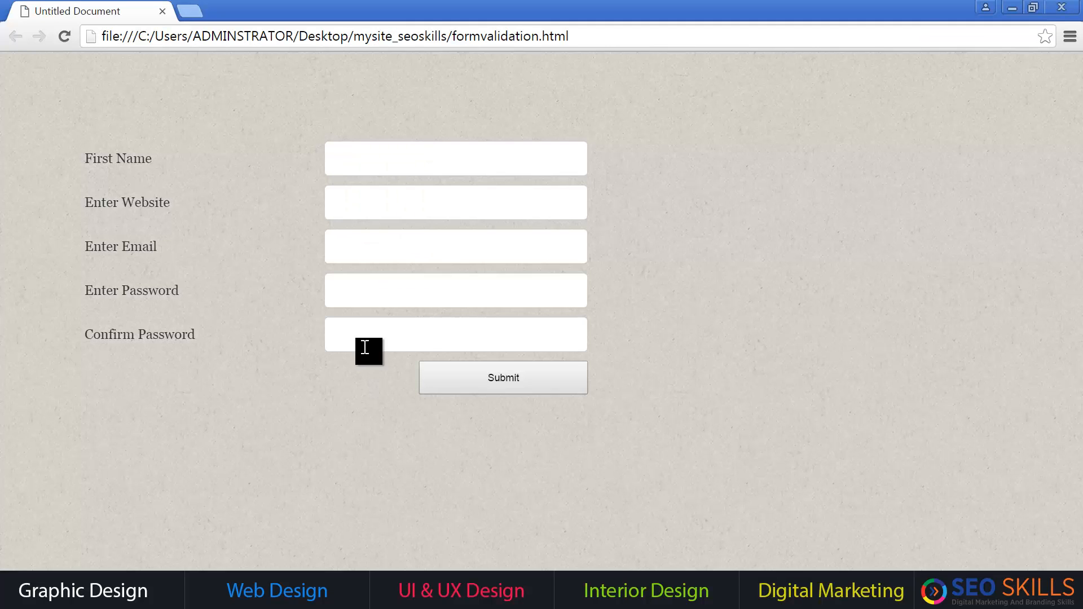
pyautogui.click(509, 379)
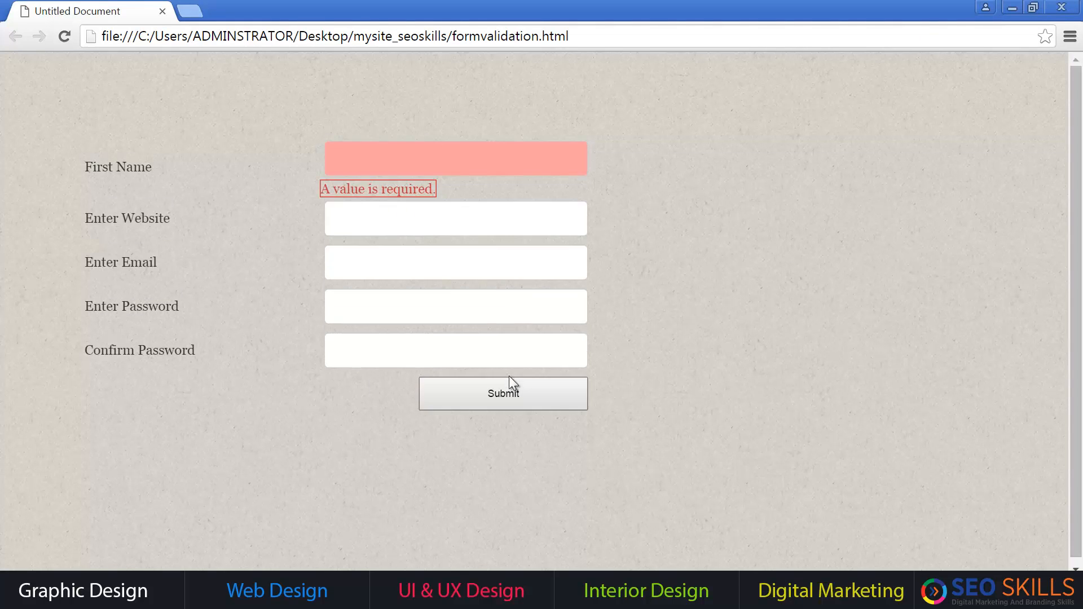
pyautogui.click(413, 162)
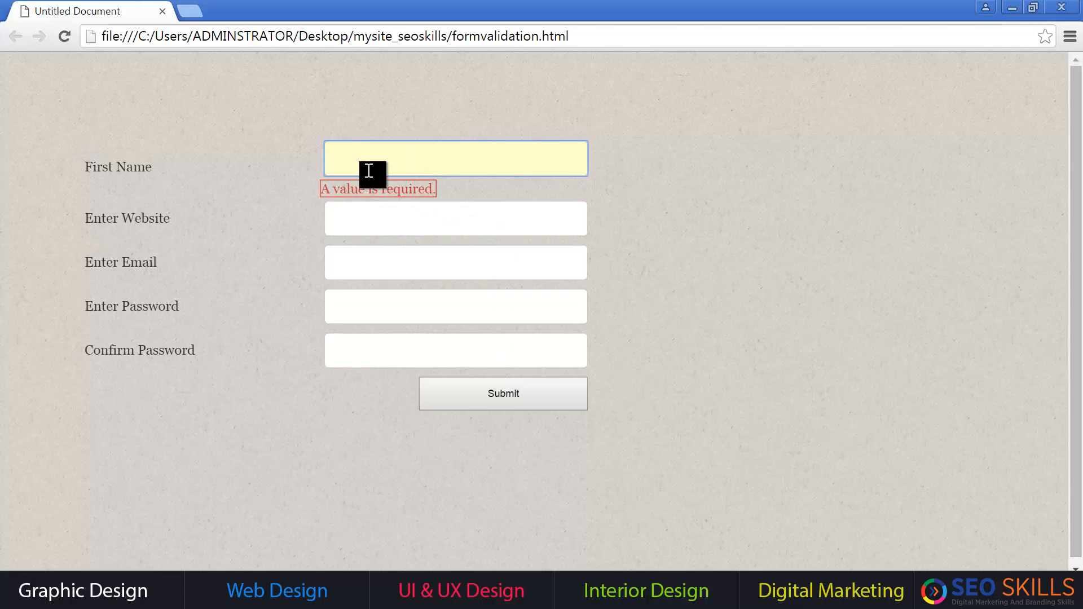
pyautogui.click(692, 189)
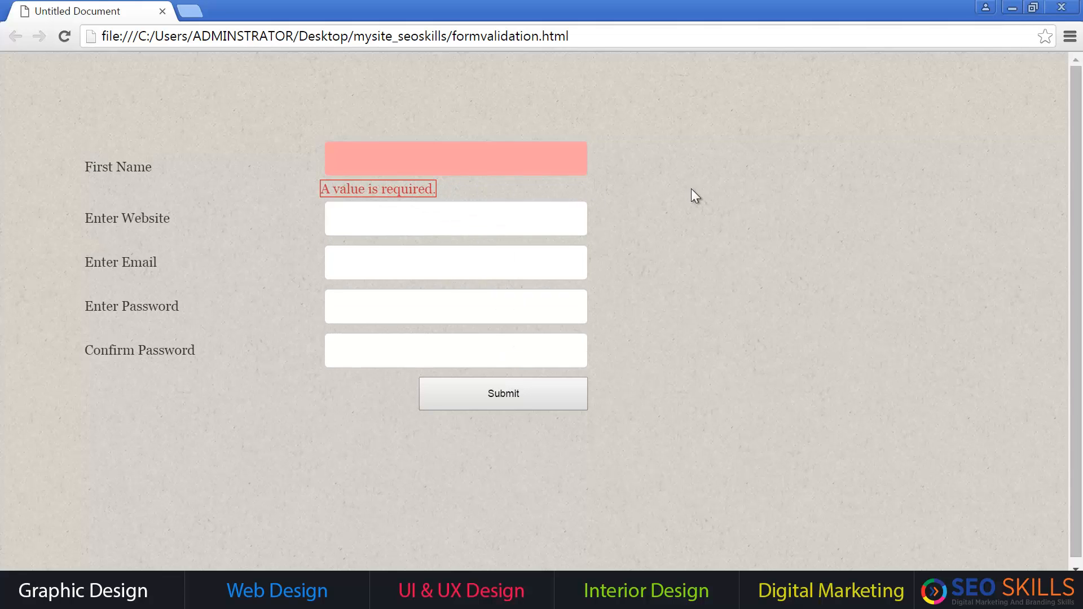
pyautogui.click(451, 156)
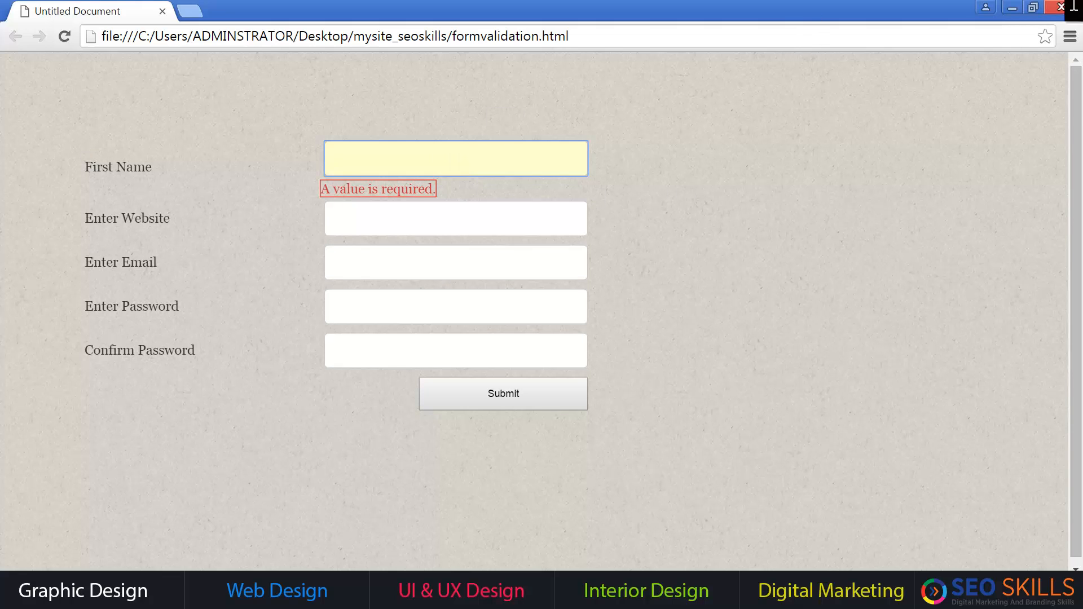
pyautogui.click(1071, 5)
# - Set the minimum characters of the First Name field's Spry validation to 5 and save the page
pyautogui.click(296, 141)
pyautogui.click(262, 123)
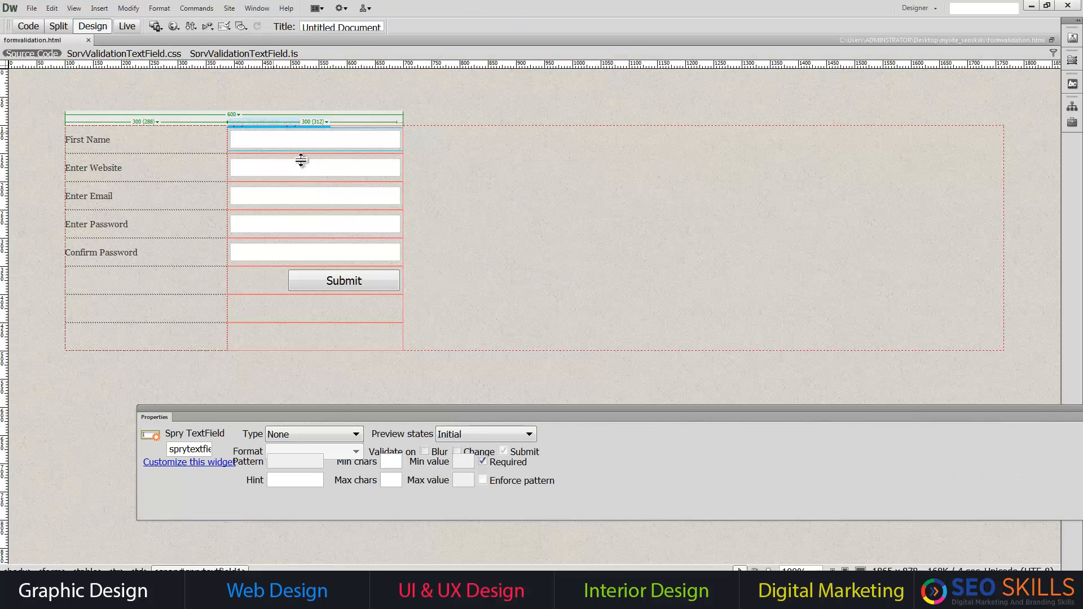
pyautogui.click(391, 462)
pyautogui.write('5')
pyautogui.press('Return')
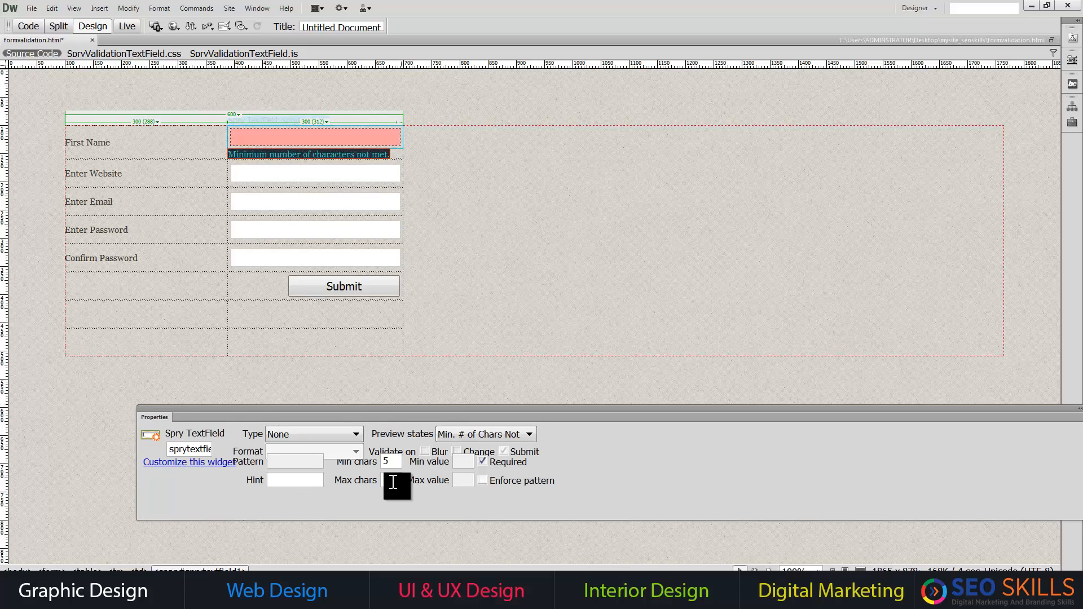
pyautogui.moveTo(396, 462); pyautogui.dragTo(371, 462)
pyautogui.click(530, 284)
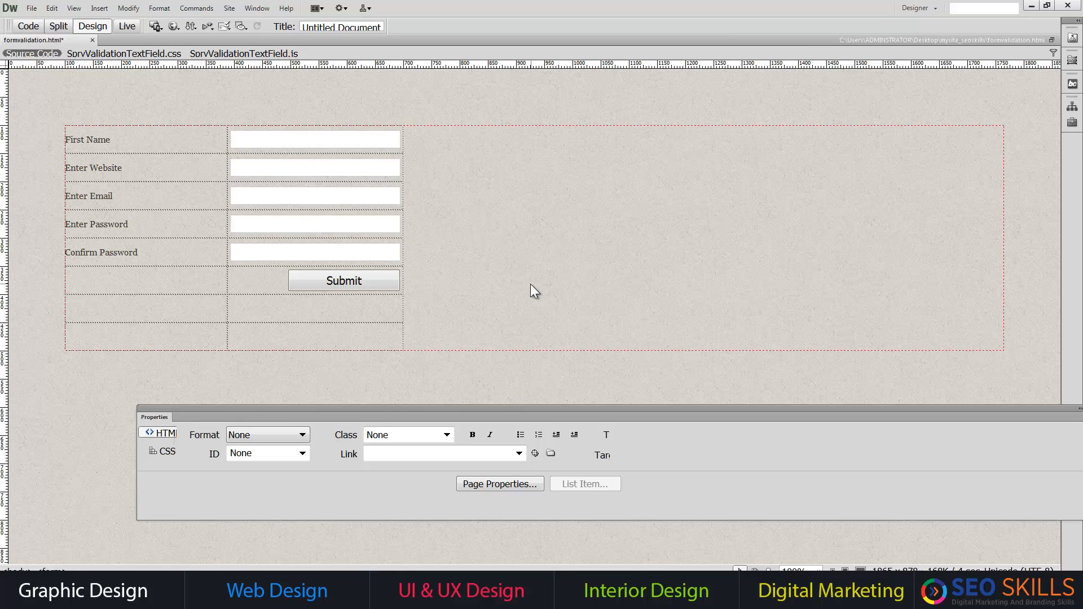
pyautogui.hotkey('ctrl', 's')
# - Apply a Spry Validation Text Field to the Enter Website field and set its validation type to URL
pyautogui.click(301, 173)
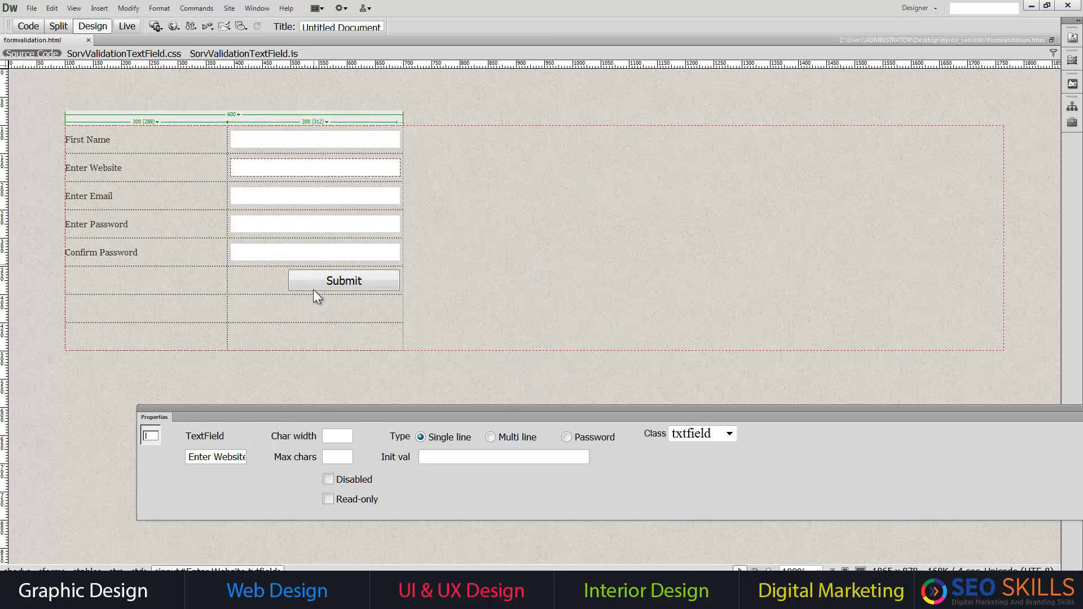
pyautogui.click(99, 8)
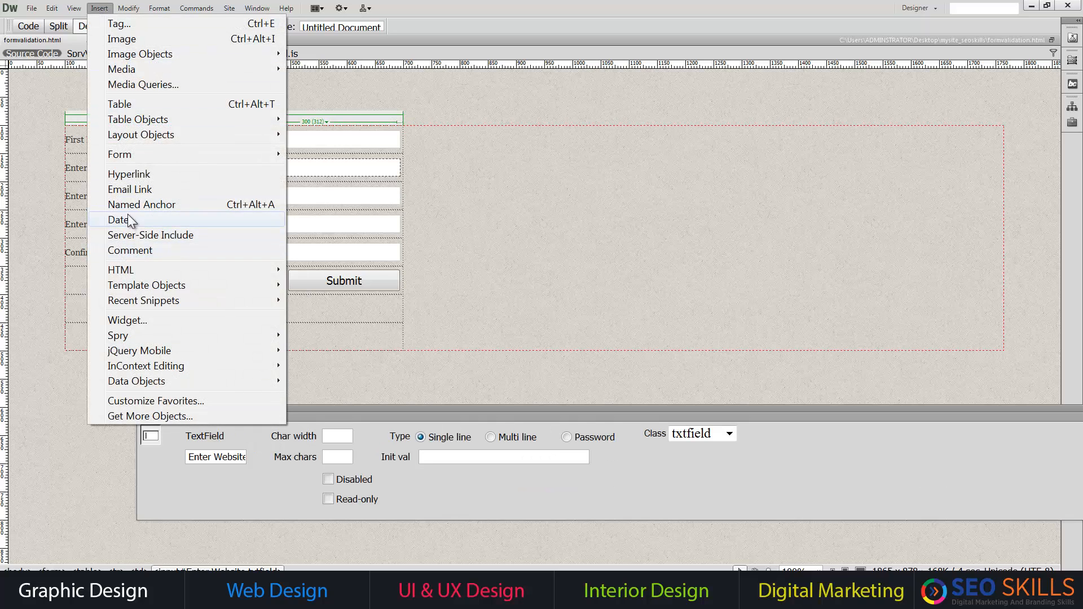
pyautogui.click(513, 186)
pyautogui.click(267, 167)
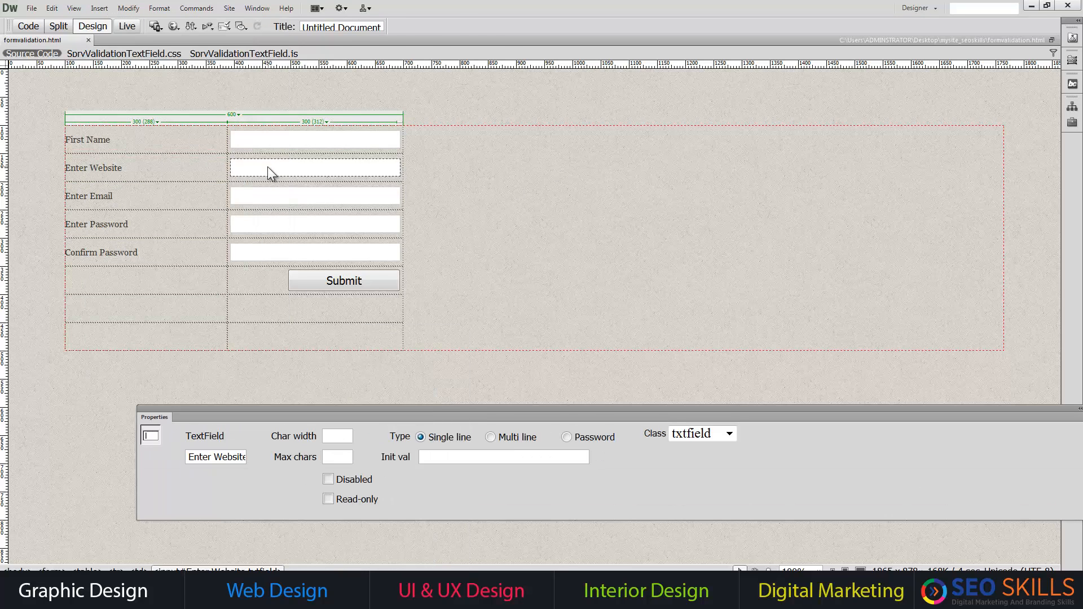
pyautogui.click(99, 8)
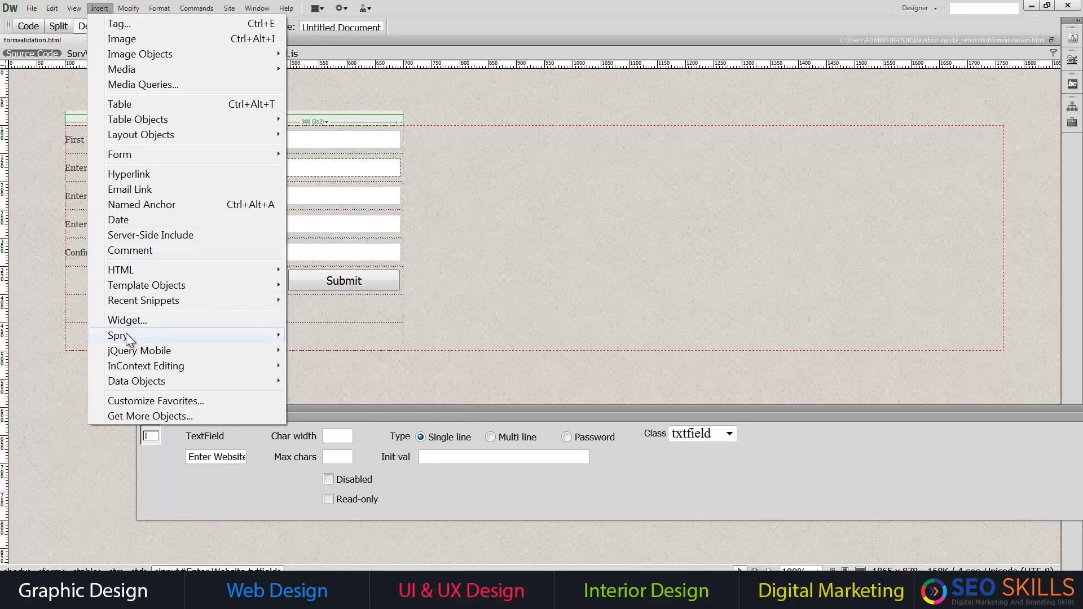
pyautogui.moveTo(129, 341)
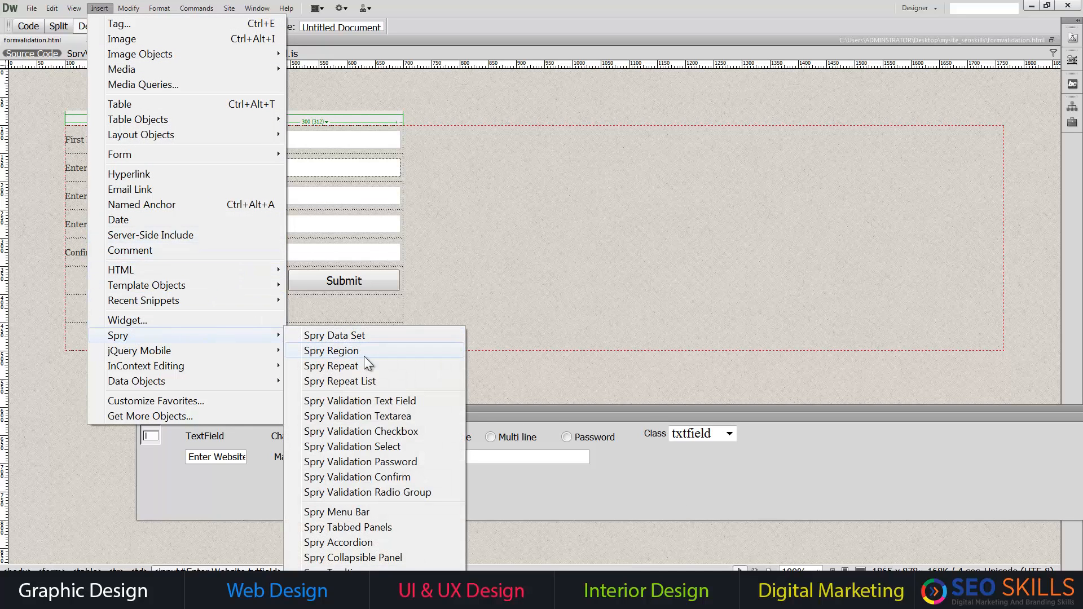
pyautogui.click(383, 401)
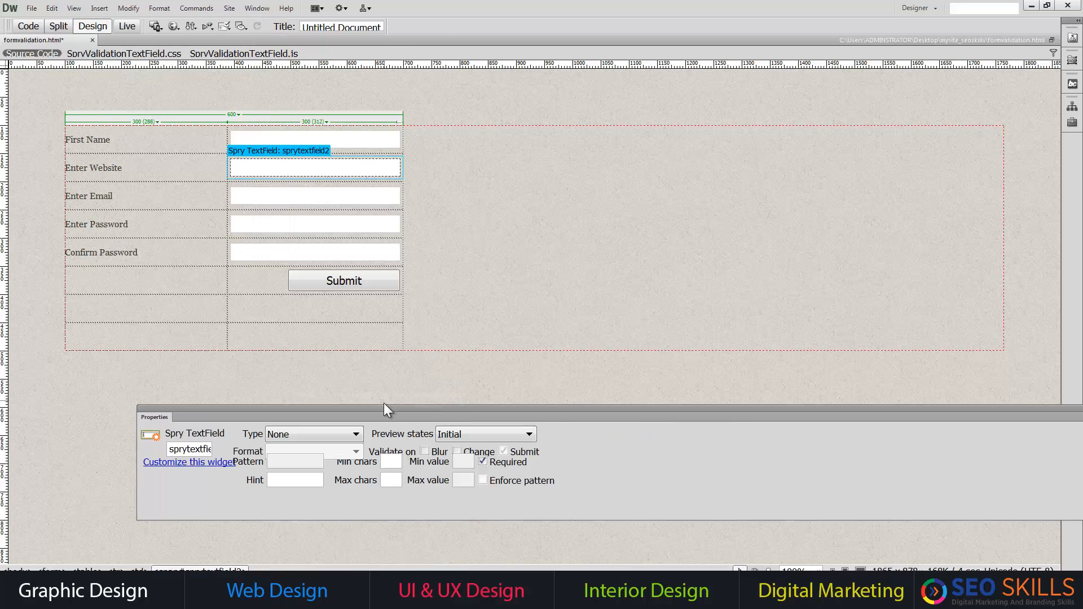
pyautogui.click(339, 436)
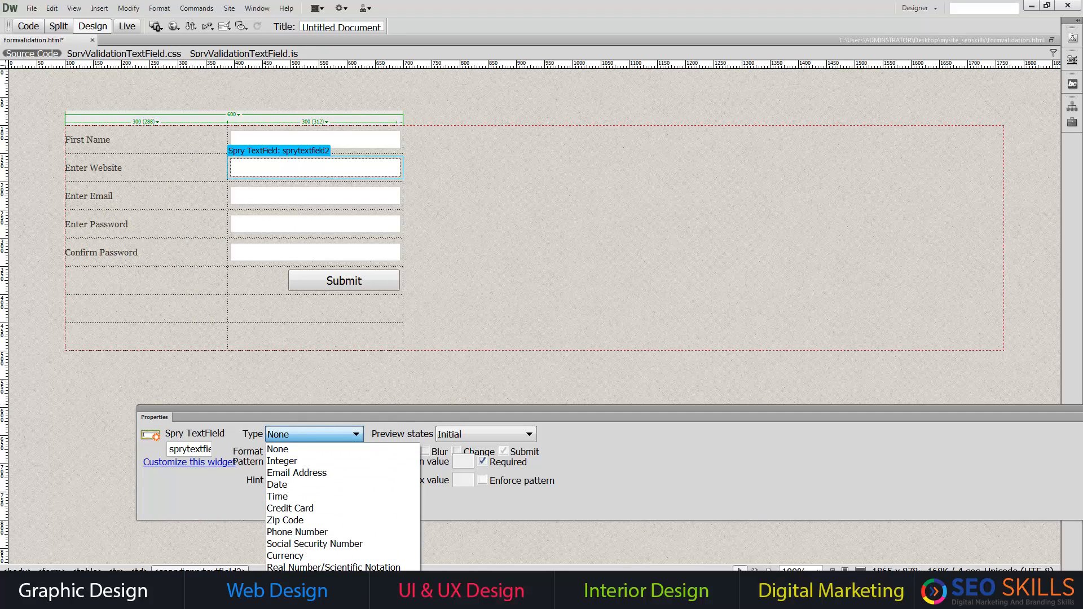
pyautogui.click(285, 591)
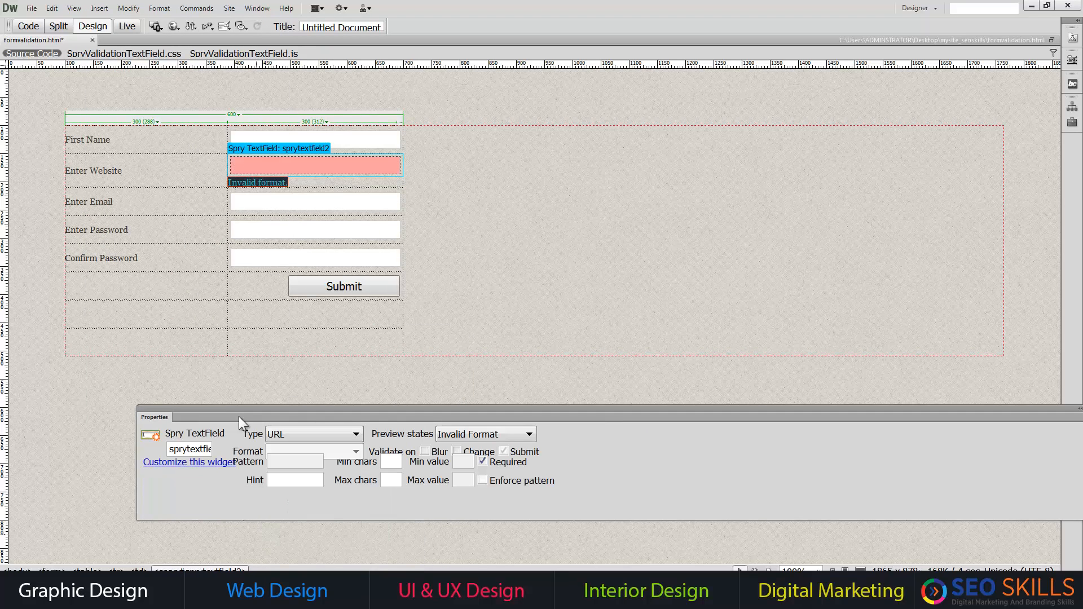
# - Apply a Spry Validation Text Field to the Enter Email field and set its validation type to Email Address
pyautogui.click(261, 205)
pyautogui.click(100, 8)
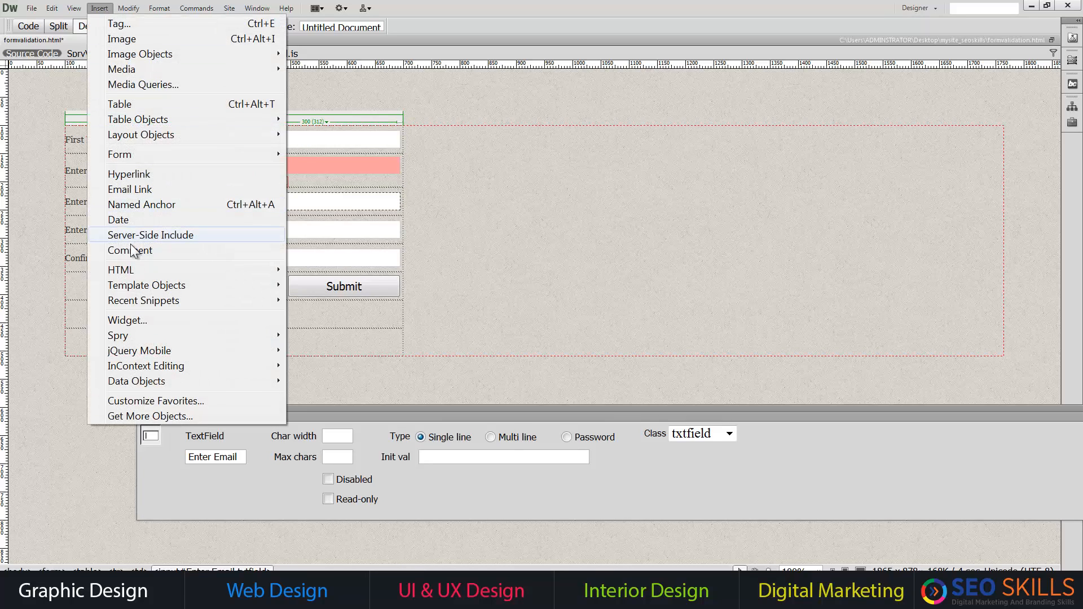
pyautogui.moveTo(132, 339)
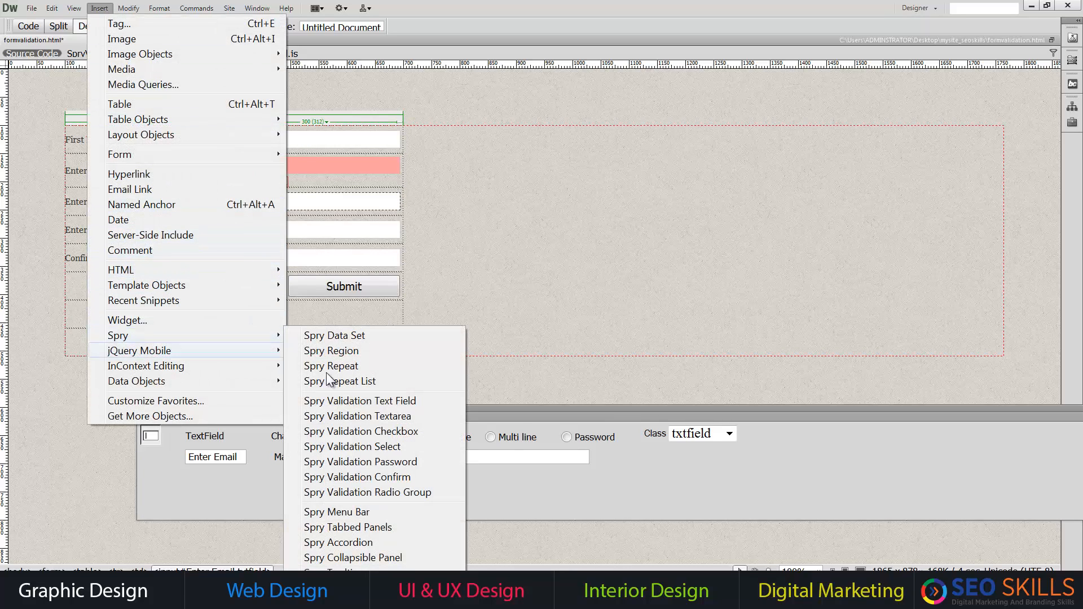
pyautogui.click(355, 407)
pyautogui.click(350, 434)
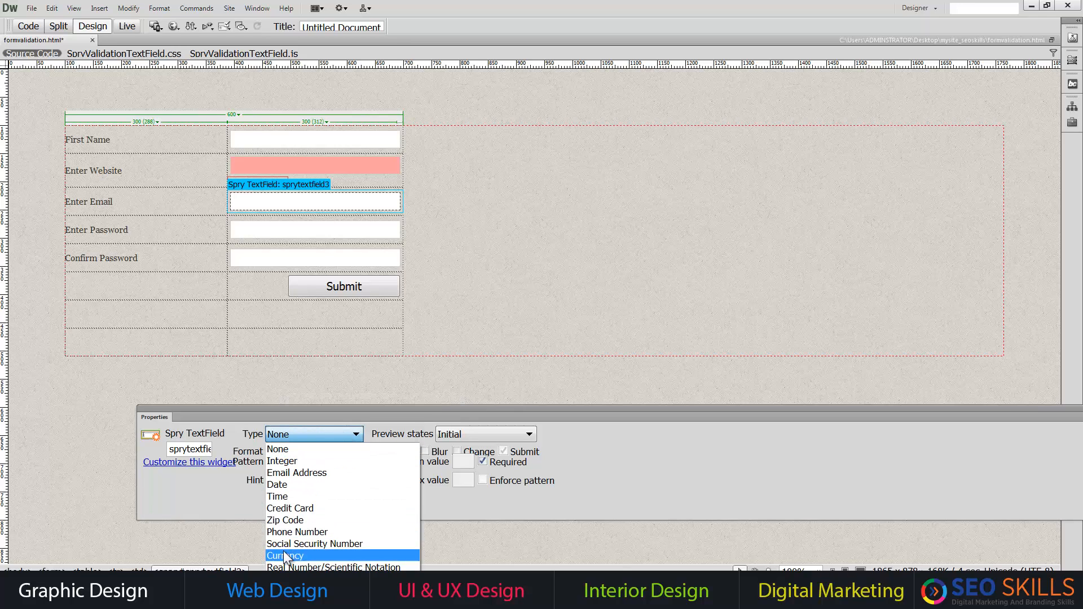
pyautogui.click(289, 473)
# - Preview the page in the browser, submit the empty form, and resubmit it with First Name filled in as sdfsadfasdf
pyautogui.press('F12')
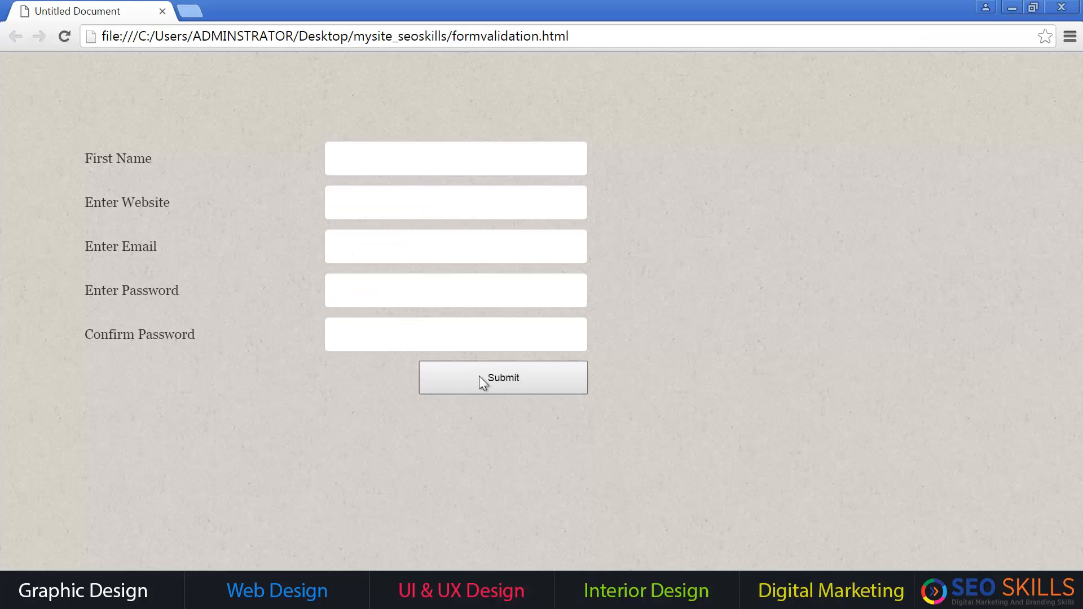
pyautogui.click(479, 376)
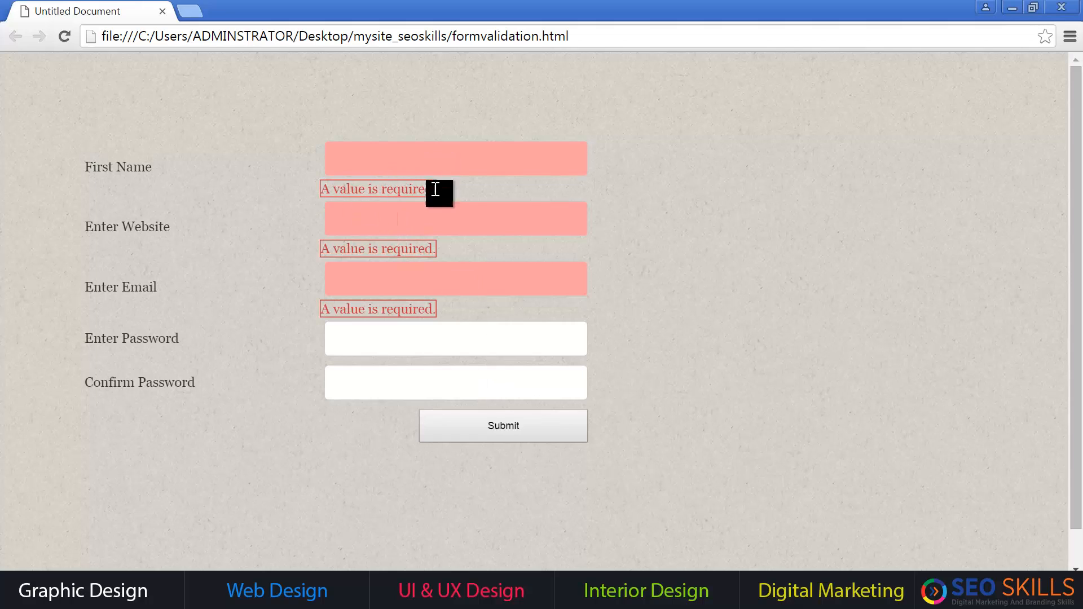
pyautogui.click(392, 164)
pyautogui.write('sdfsadfasdf')
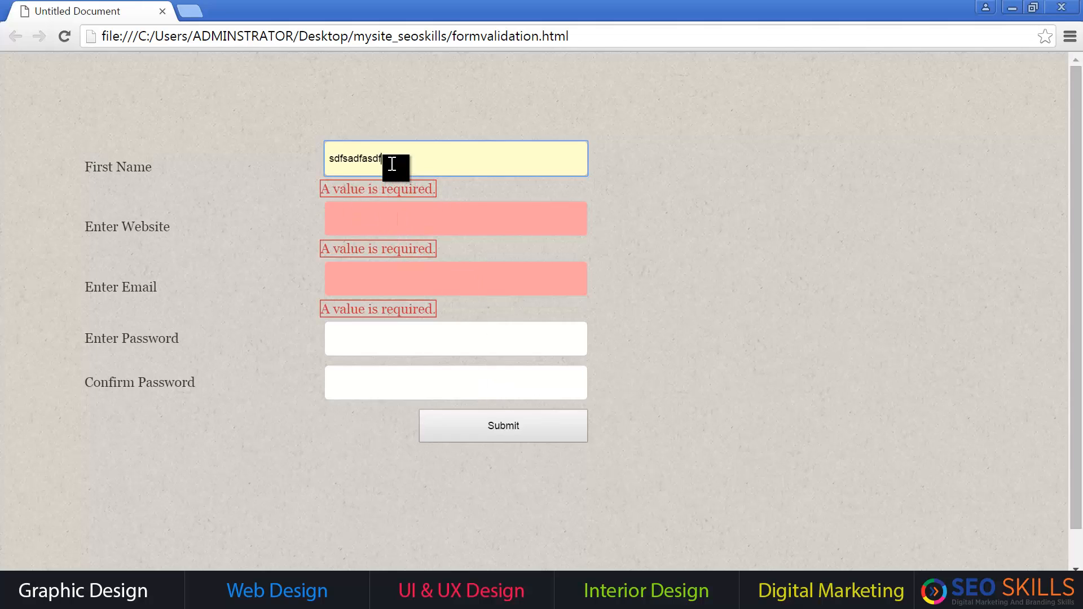
pyautogui.click(474, 423)
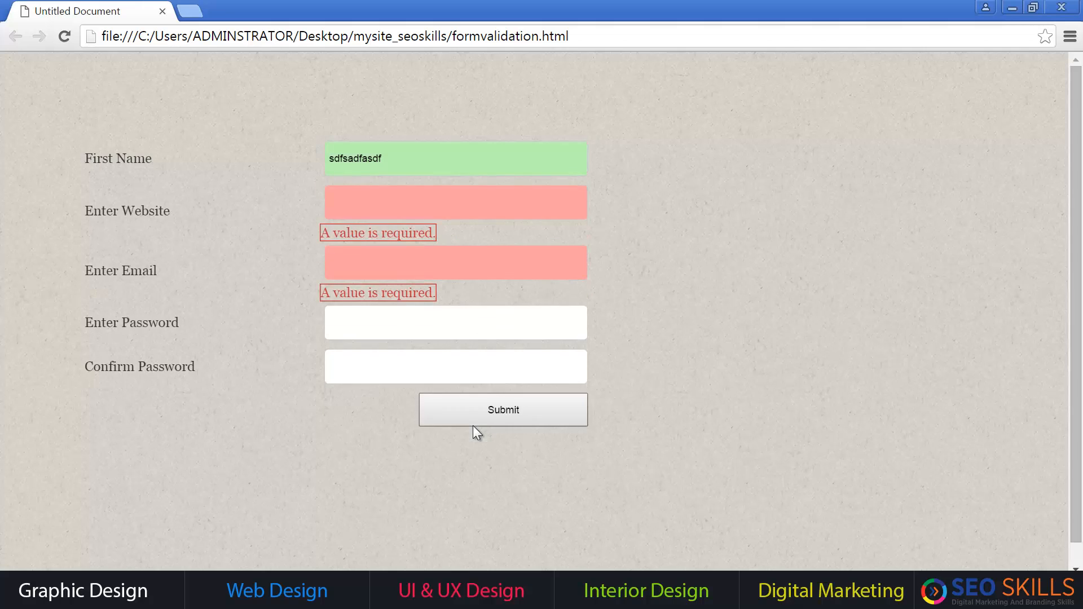
pyautogui.click(376, 213)
pyautogui.write('sdfasdf')
pyautogui.click(505, 416)
pyautogui.click(391, 216)
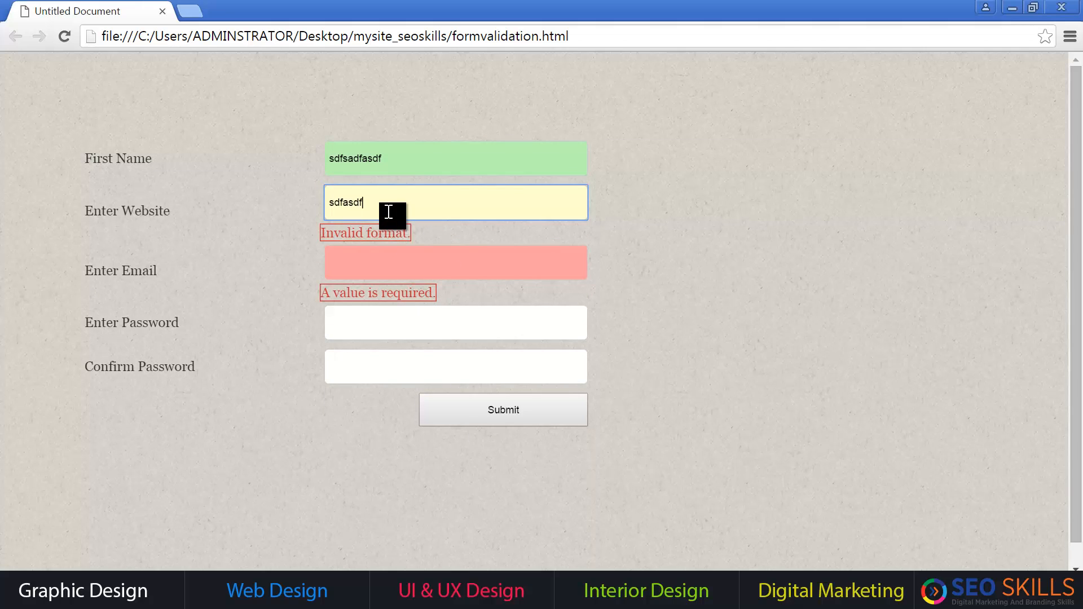
pyautogui.write('www.seoskills.in')
pyautogui.click(470, 415)
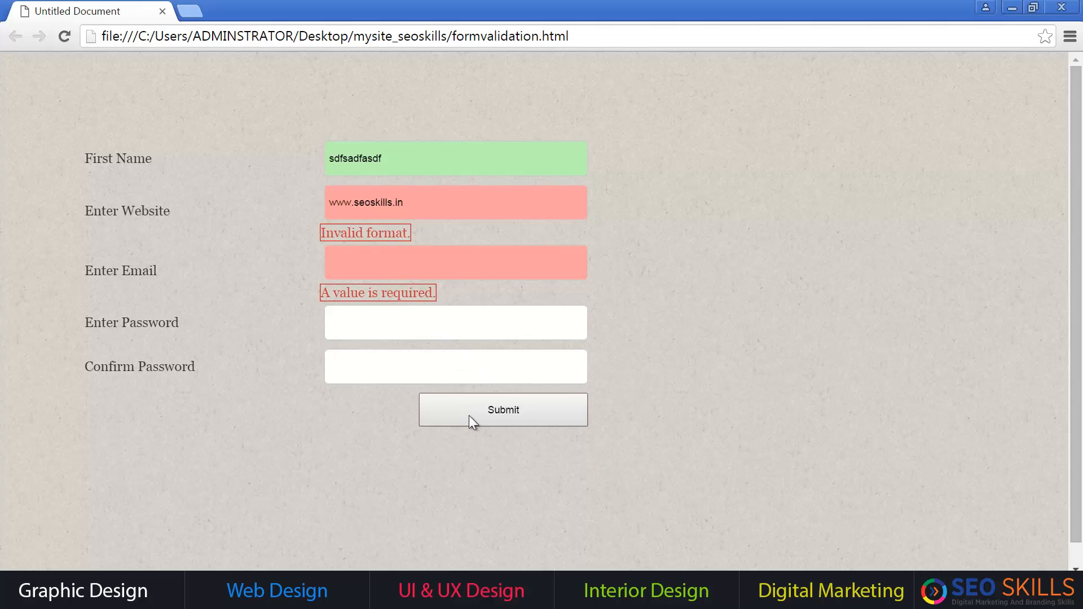
pyautogui.doubleClick(333, 202)
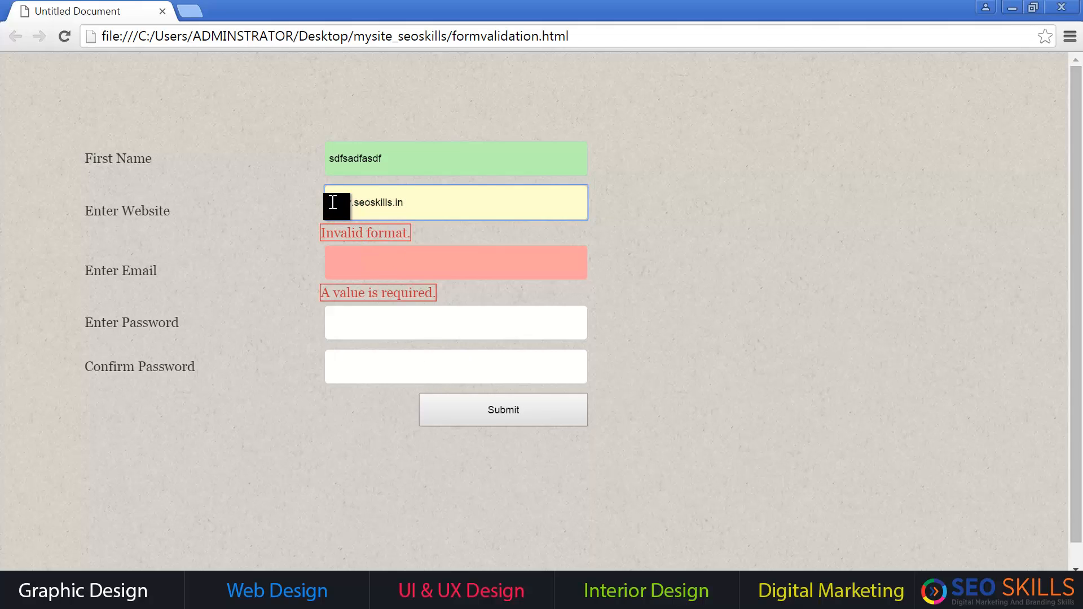
pyautogui.write('http://')
pyautogui.click(489, 409)
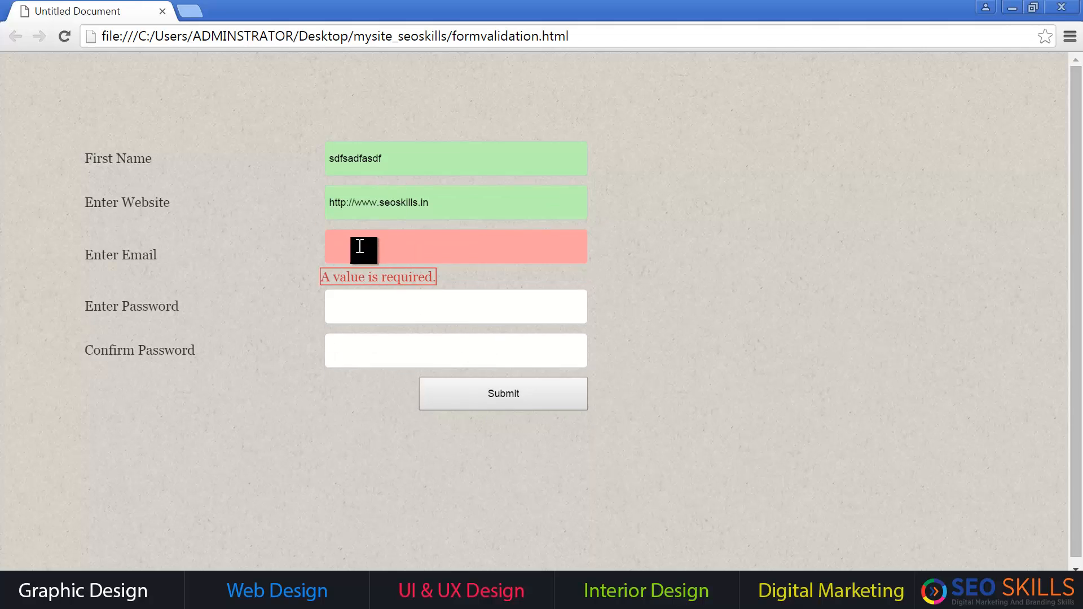
# - Test the Enter Email field by submitting sadfasdf and a complete sample e-mail address, and close the browser preview
pyautogui.click(361, 245)
pyautogui.write('sadfasdf')
pyautogui.click(488, 389)
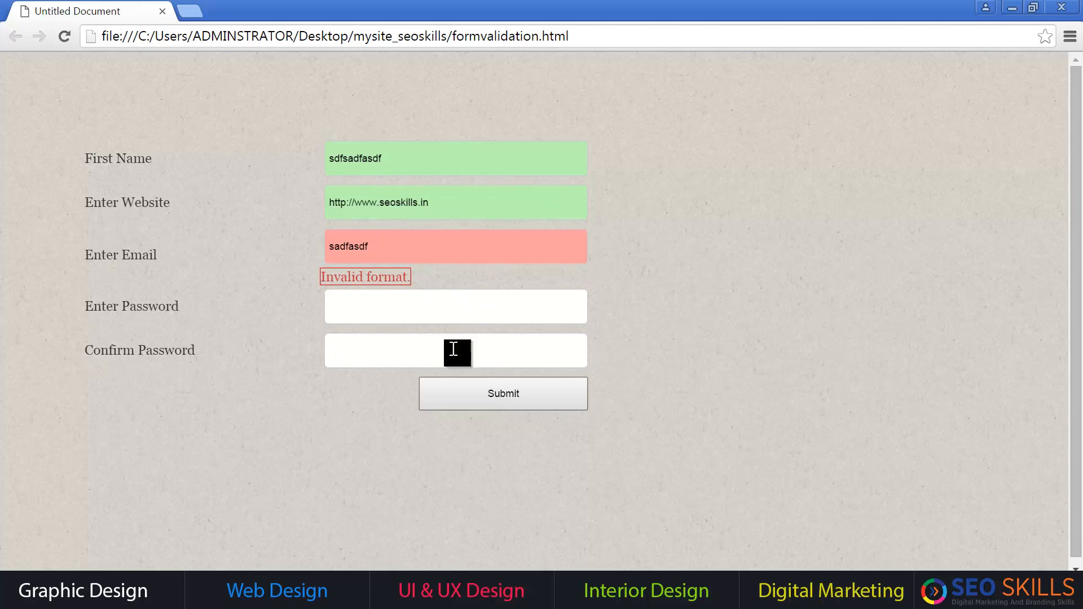
pyautogui.click(380, 248)
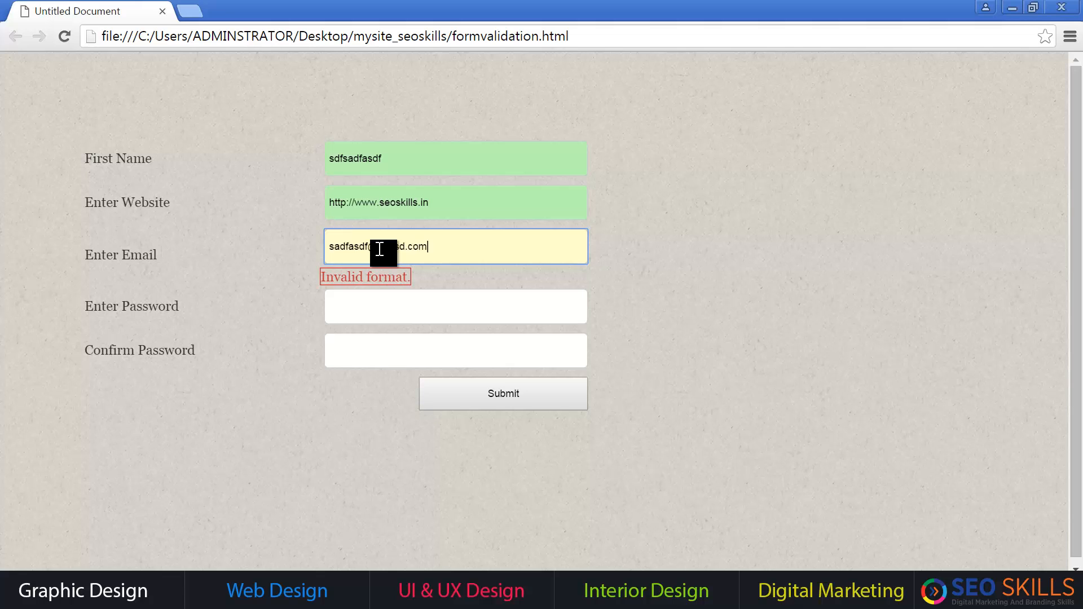
pyautogui.click(494, 392)
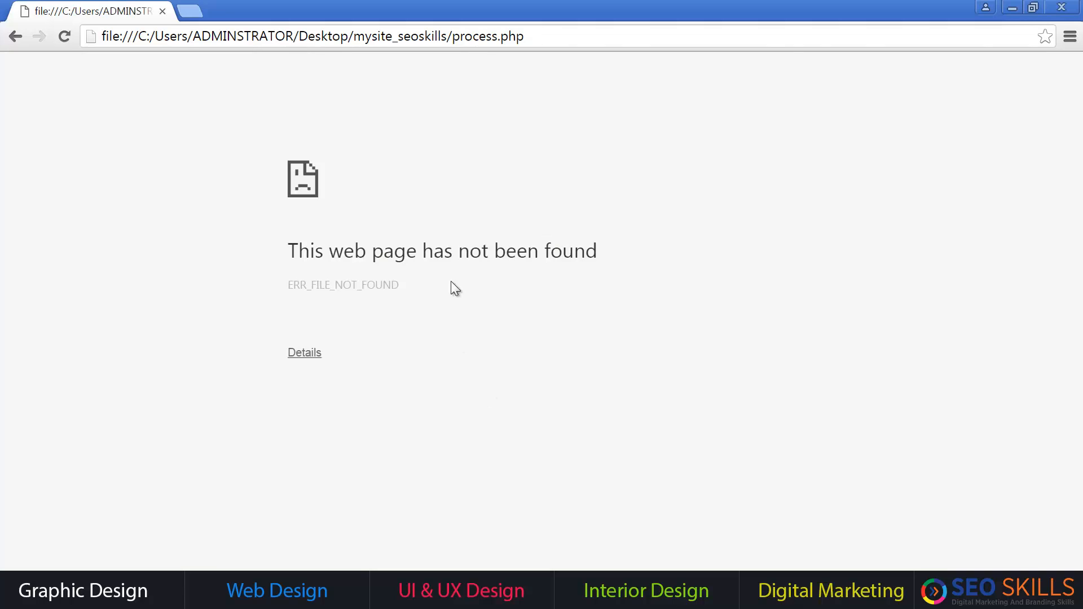
pyautogui.moveTo(453, 42); pyautogui.dragTo(541, 47)
pyautogui.click(631, 157)
pyautogui.click(1078, 9)
# - Make the Confirm Password field multi-line with a character width of 30 and 15 lines, and save the page
pyautogui.click(276, 264)
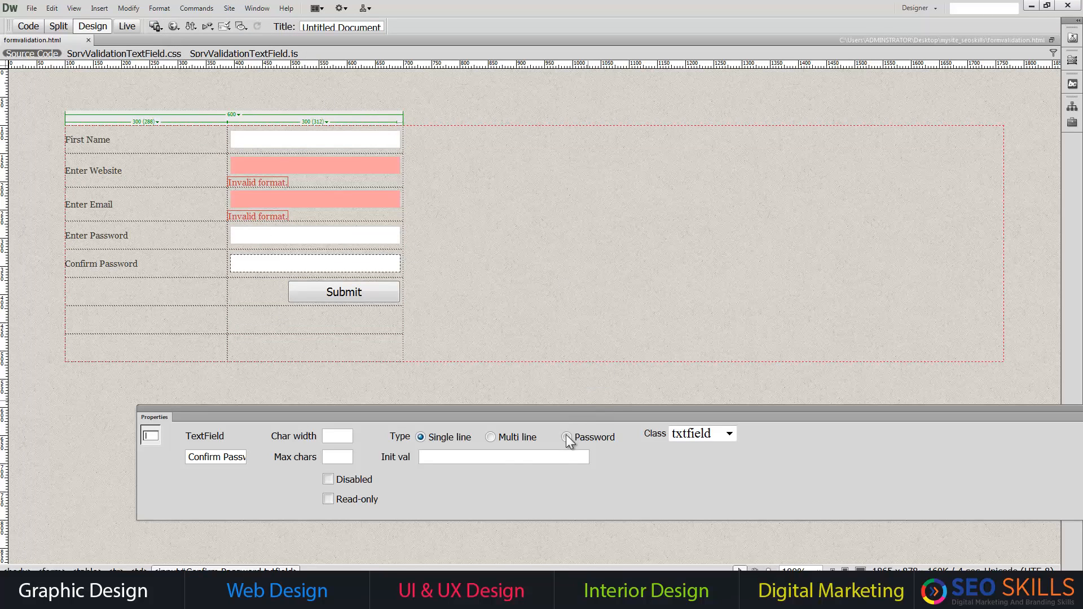
pyautogui.click(490, 437)
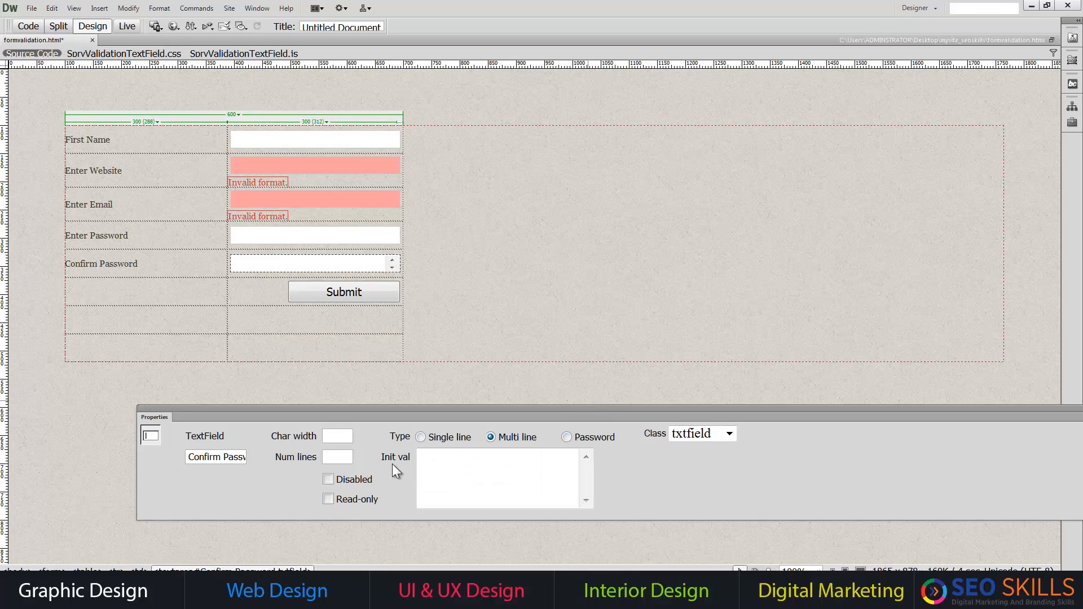
pyautogui.doubleClick(335, 455)
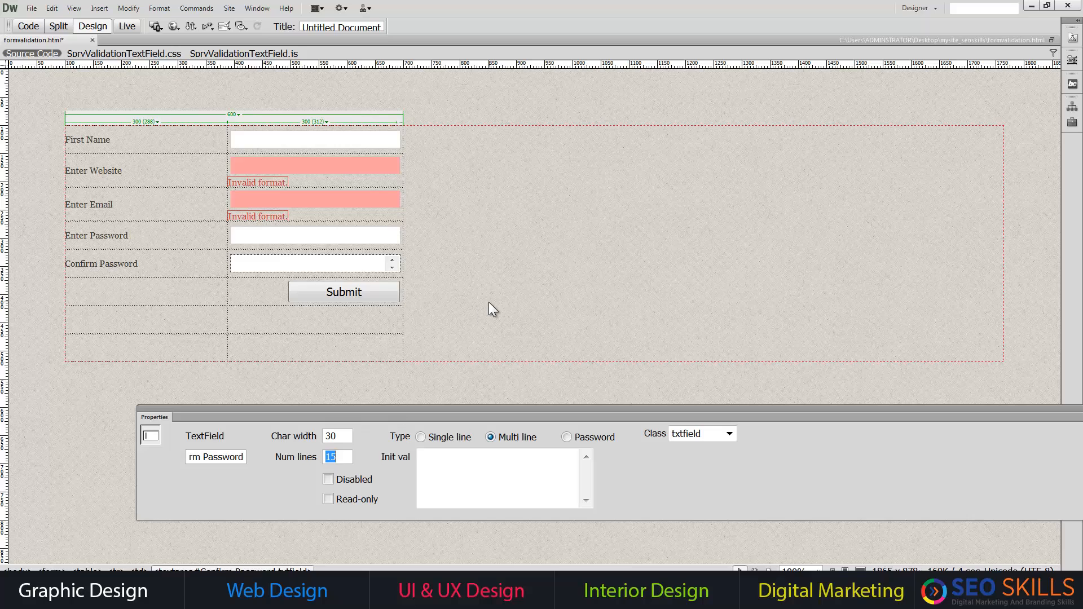
pyautogui.hotkey('ctrl', 's')
# - Preview the page in the browser, try enlarging the Confirm Password text area, and close the preview
pyautogui.press('F12')
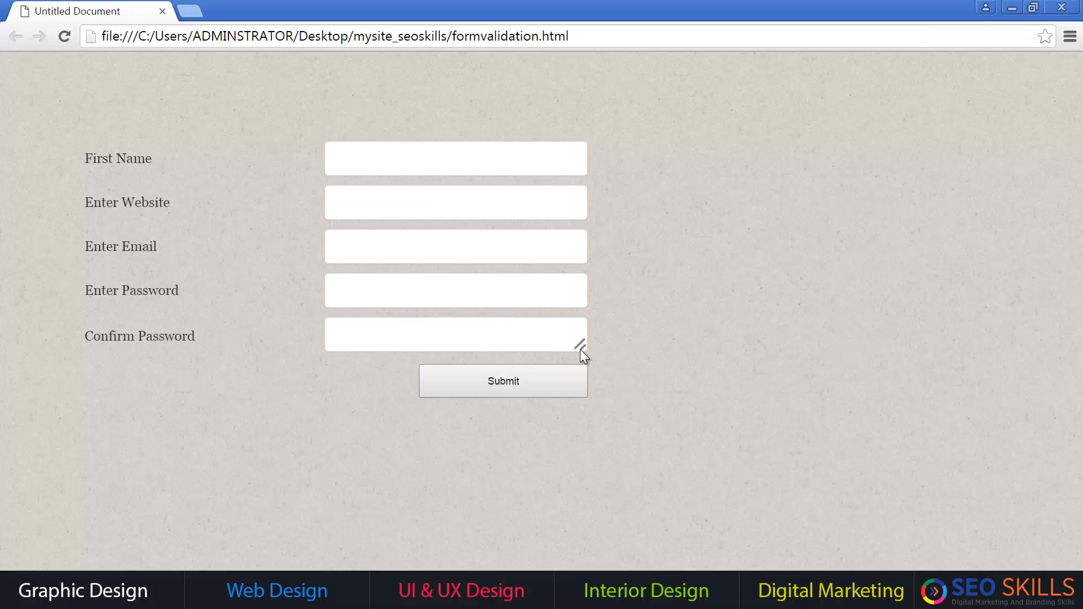
pyautogui.moveTo(581, 350); pyautogui.dragTo(666, 453)
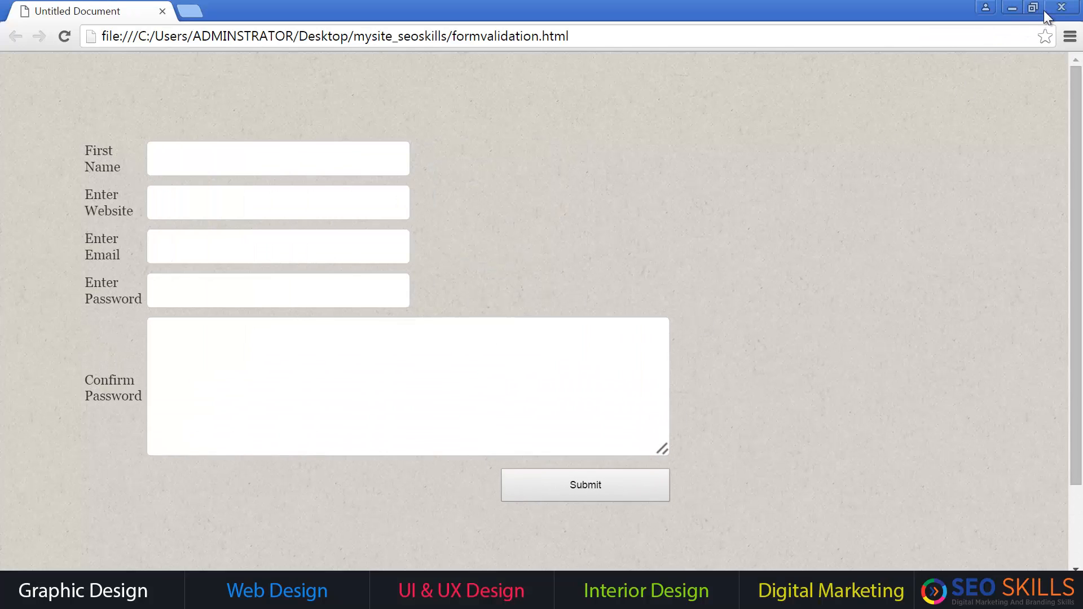
pyautogui.click(1061, 8)
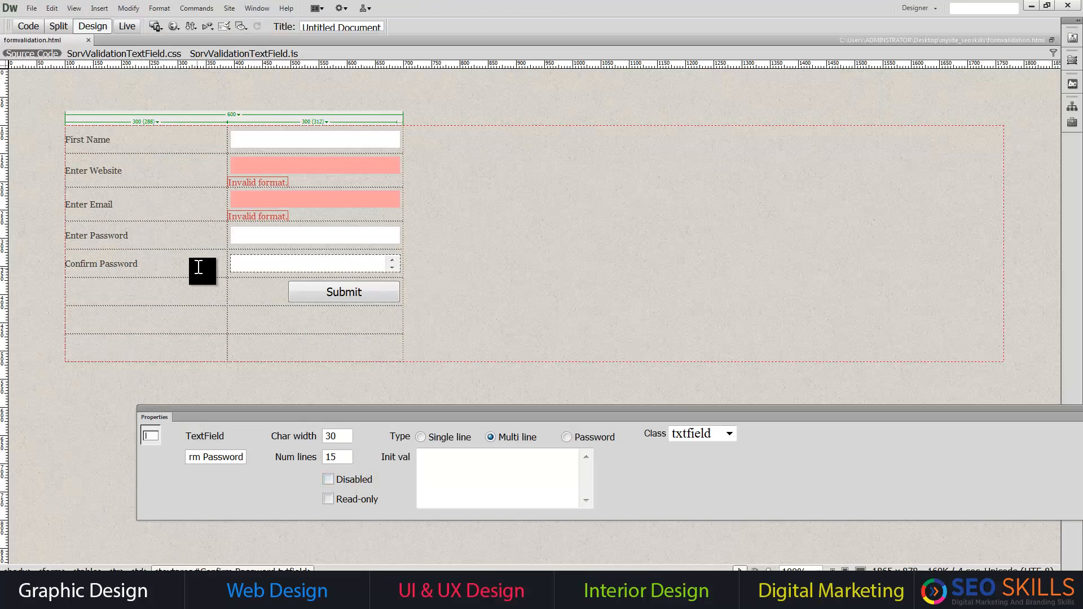
# - Set the height of the table cell in the Confirm Password row to 100
pyautogui.click(227, 266)
pyautogui.moveTo(333, 502); pyautogui.dragTo(390, 500)
pyautogui.write('100')
pyautogui.press('Return')
# - Apply a Spry Validation Textarea with a Chars count counter to the Confirm Password text area and save the page
pyautogui.click(343, 278)
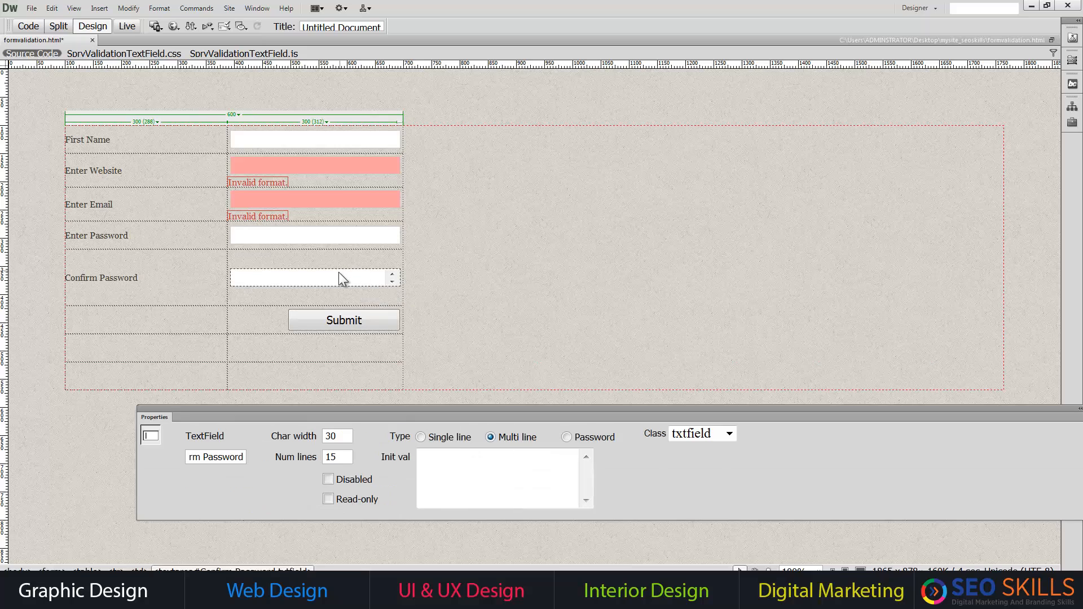
pyautogui.click(100, 8)
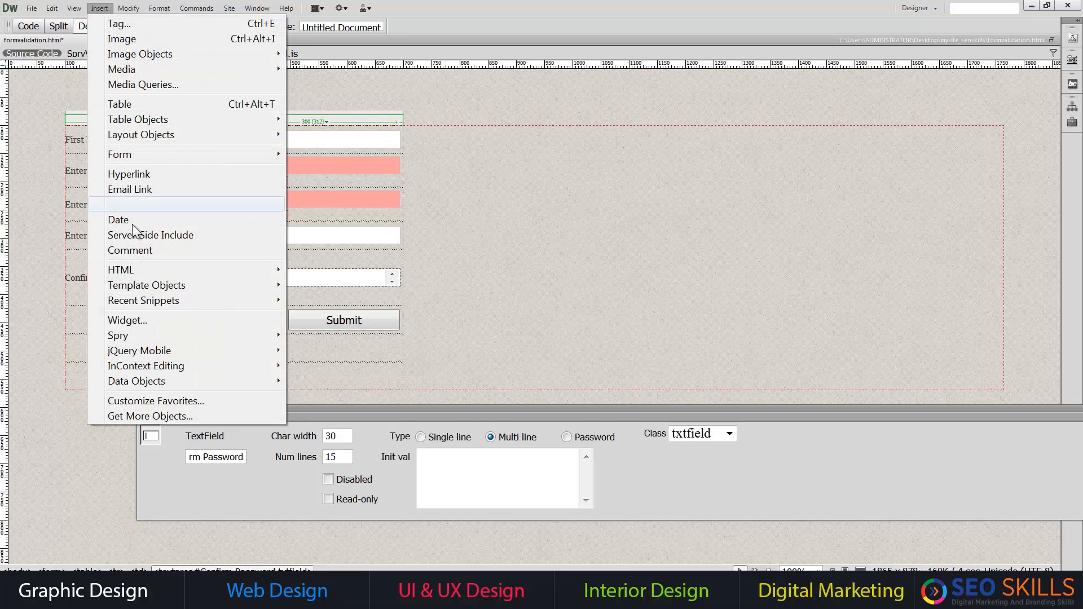
pyautogui.moveTo(138, 337)
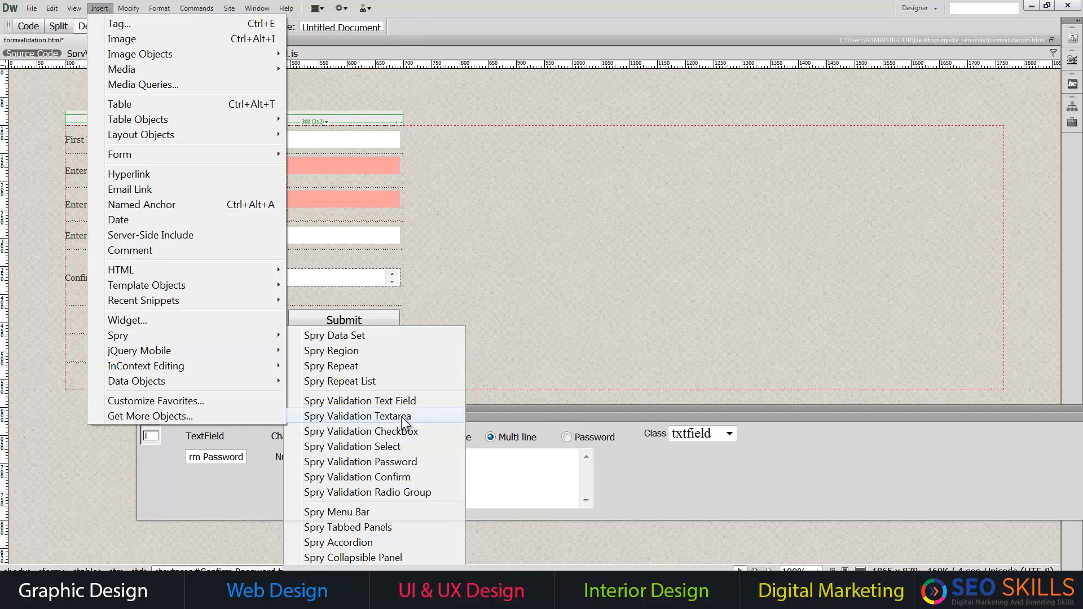
pyautogui.click(390, 416)
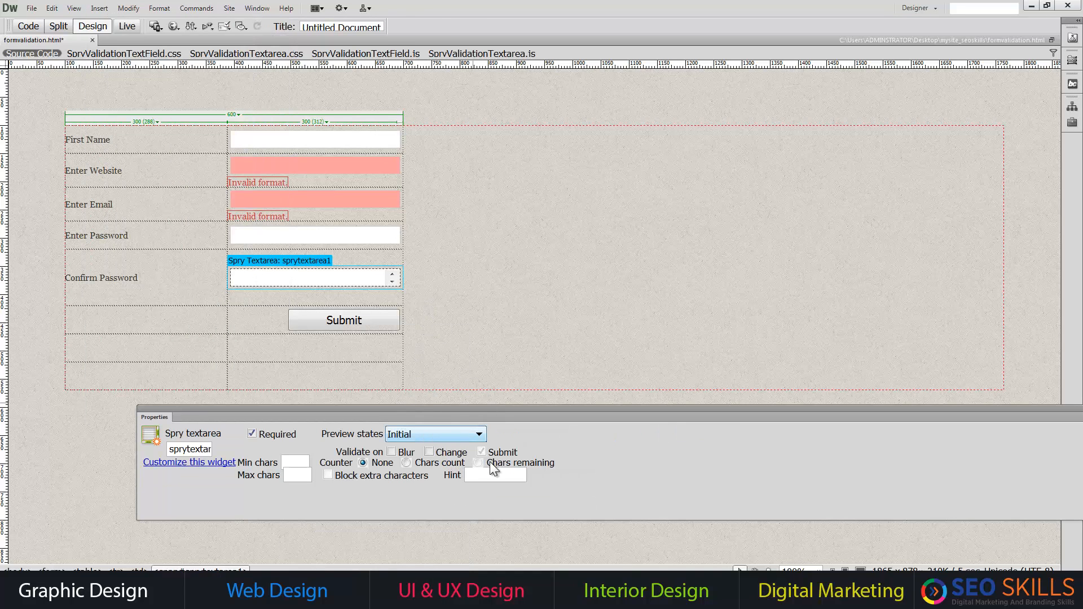
pyautogui.click(406, 462)
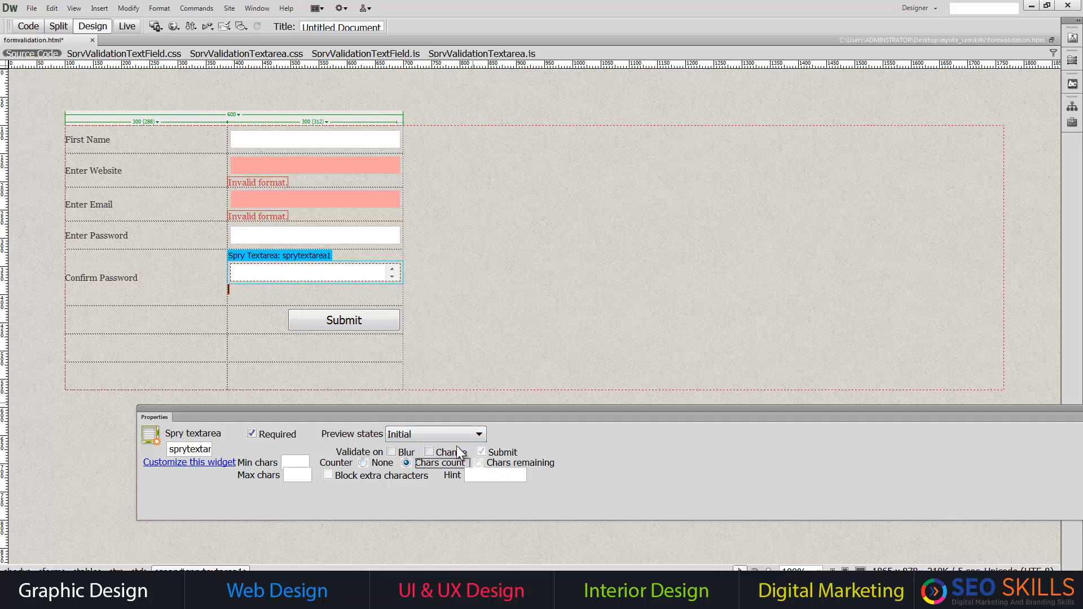
pyautogui.click(294, 463)
pyautogui.click(490, 359)
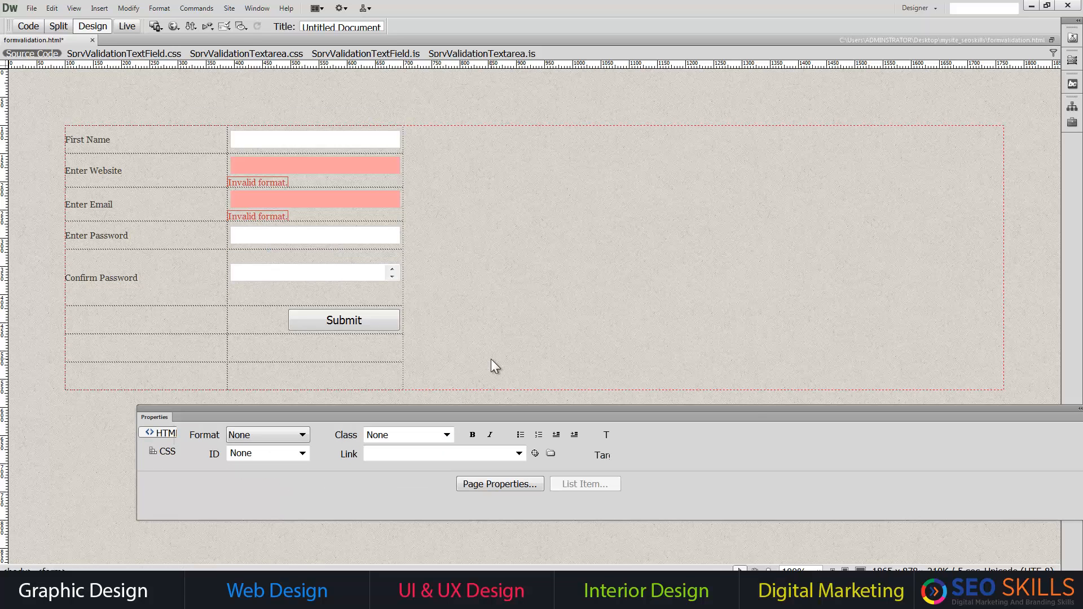
pyautogui.hotkey('ctrl', 's')
pyautogui.click(707, 402)
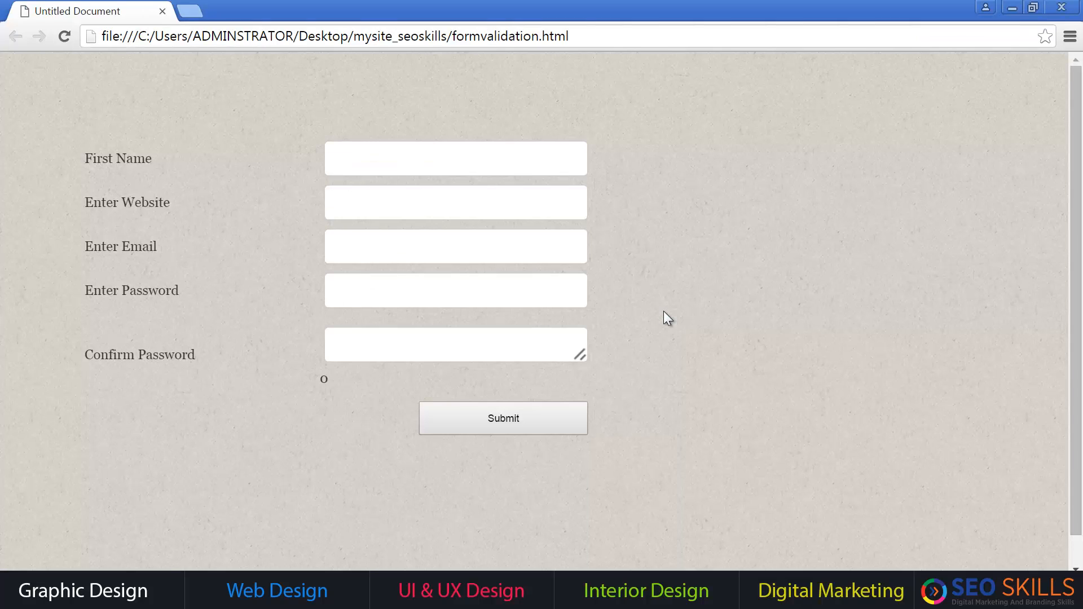
# - Enter several lines of sample text in the previewed Confirm Password text area to test its character counter, and close the preview
pyautogui.click(367, 342)
pyautogui.write('sadfh')
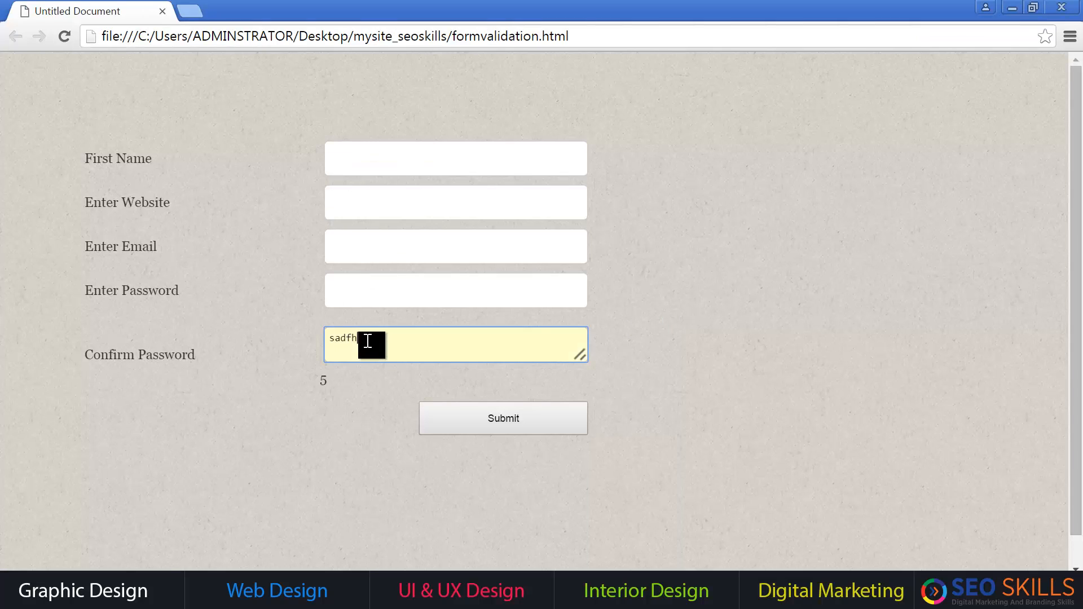
pyautogui.write('asdnfsdmnfasmdnfmnasdf')
pyautogui.press('Return')
pyautogui.write('asdfasdfmn,dmfa')
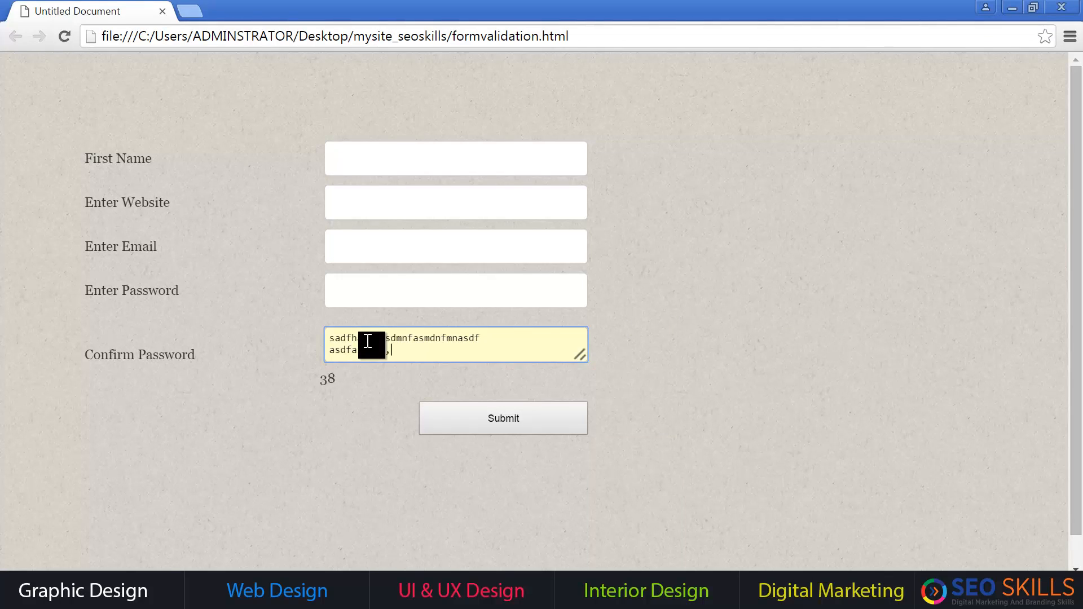
pyautogui.press('Return')
pyautogui.write('sdfasdfasmdfn,asdf')
pyautogui.press('Return')
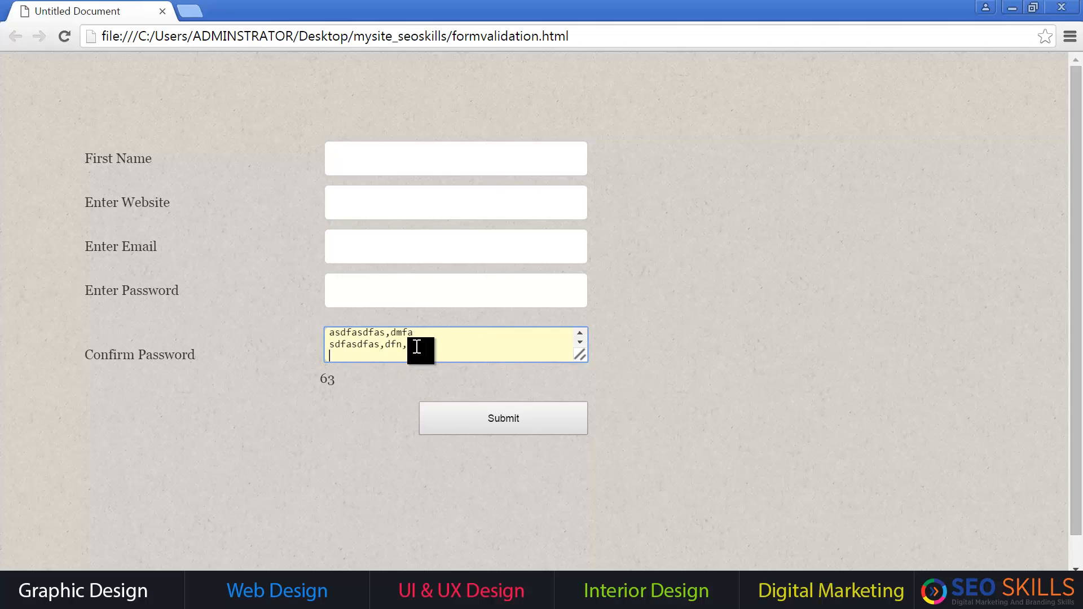
pyautogui.click(1063, 8)
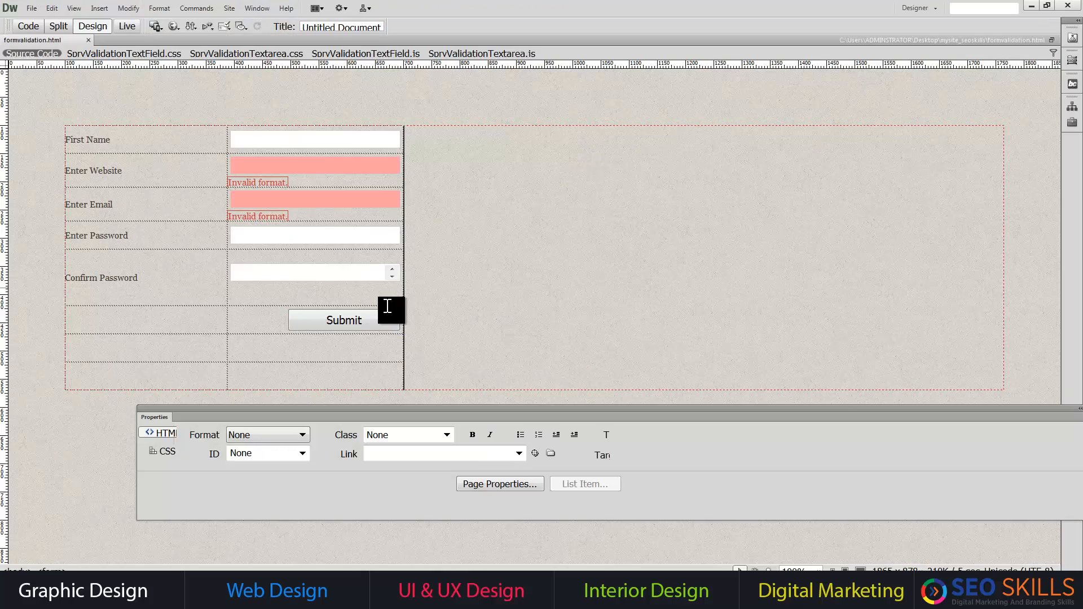
# - Review the available Spry validation widgets and open the related SpryValidationTextField.js file's code
pyautogui.click(99, 8)
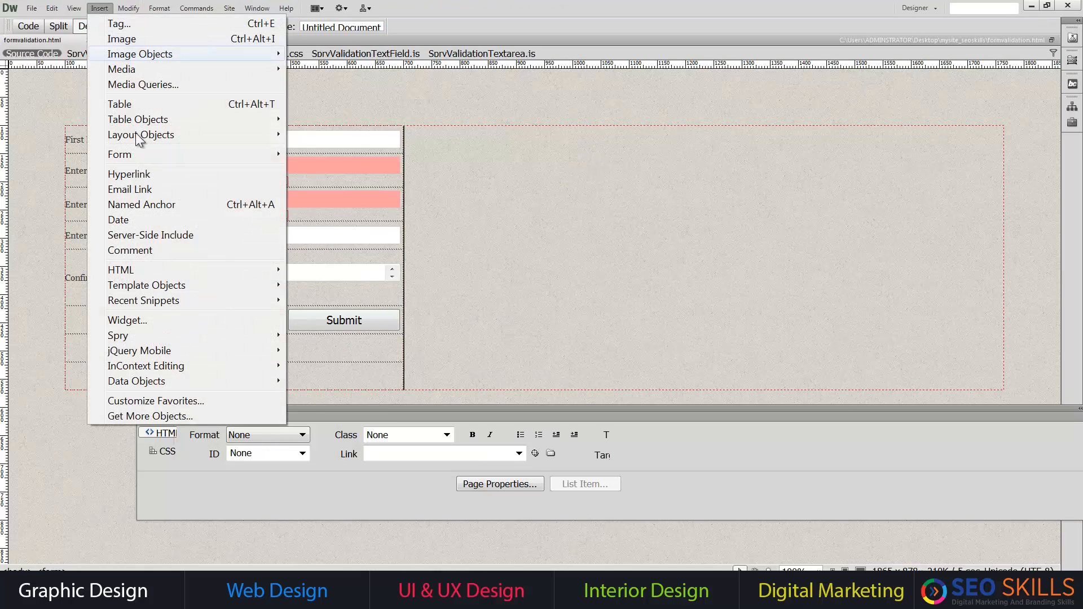
pyautogui.moveTo(135, 337)
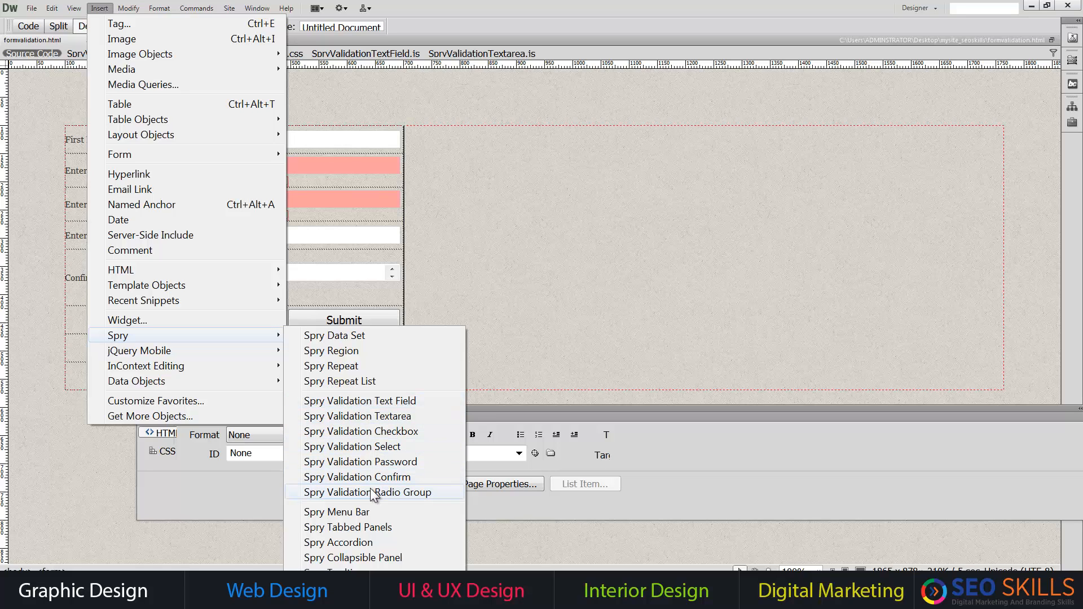
pyautogui.click(361, 415)
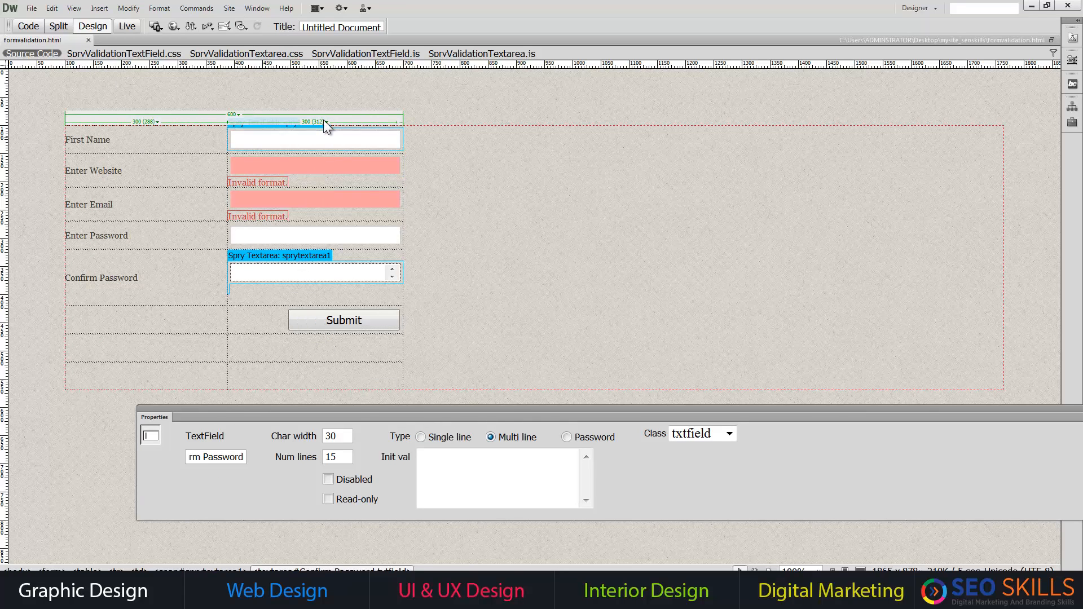
pyautogui.click(343, 54)
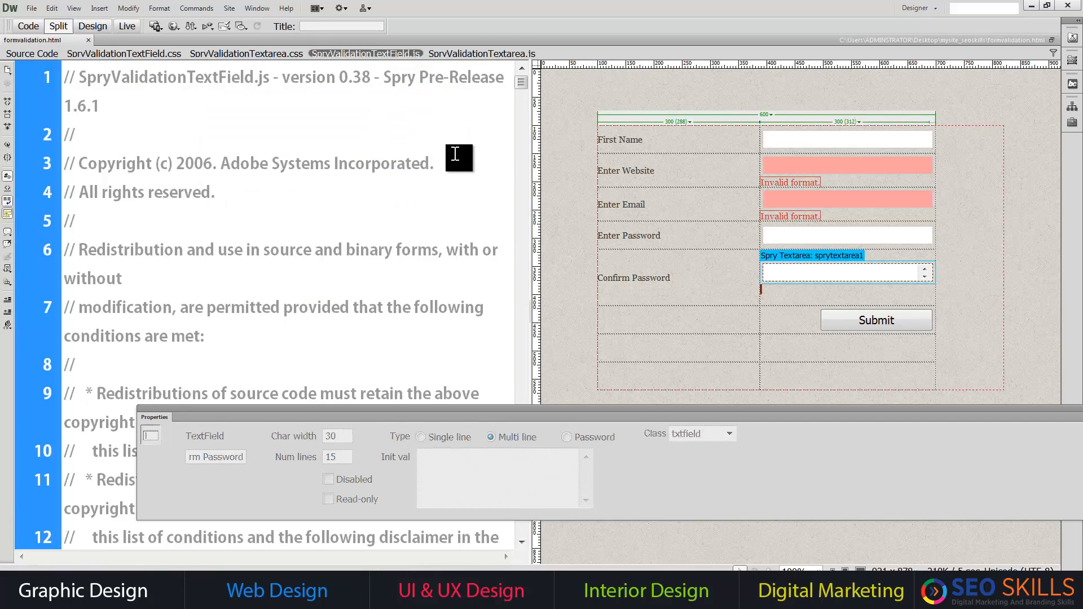
# - Examine the validation code in the related SpryValidationTextField.js and SpryValidationTextarea.js files
pyautogui.moveTo(523, 86); pyautogui.dragTo(519, 239)
pyautogui.scroll(-3, 516, 271)
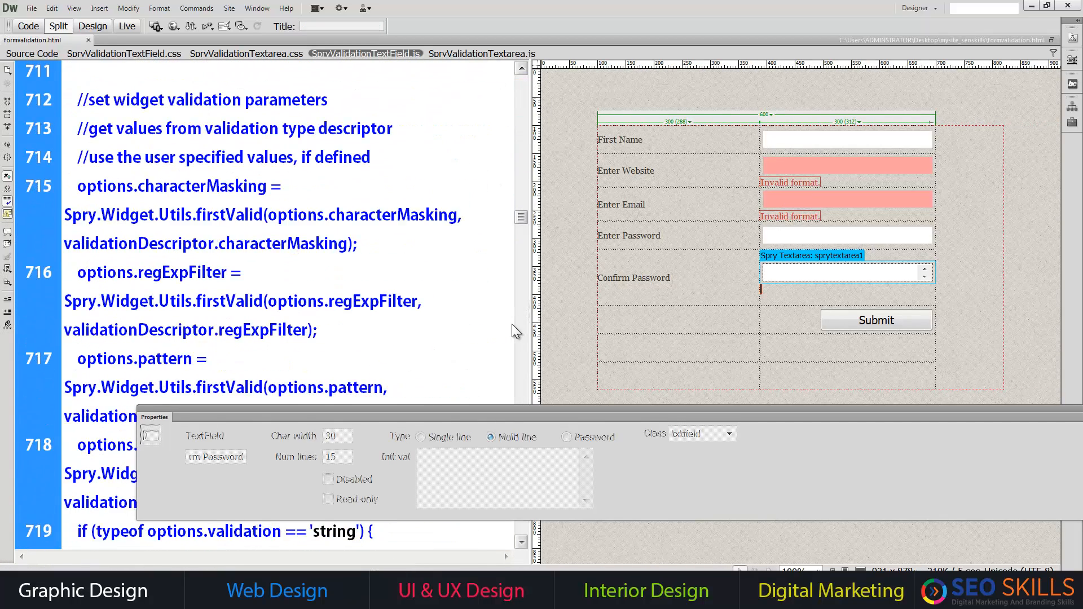
pyautogui.click(469, 53)
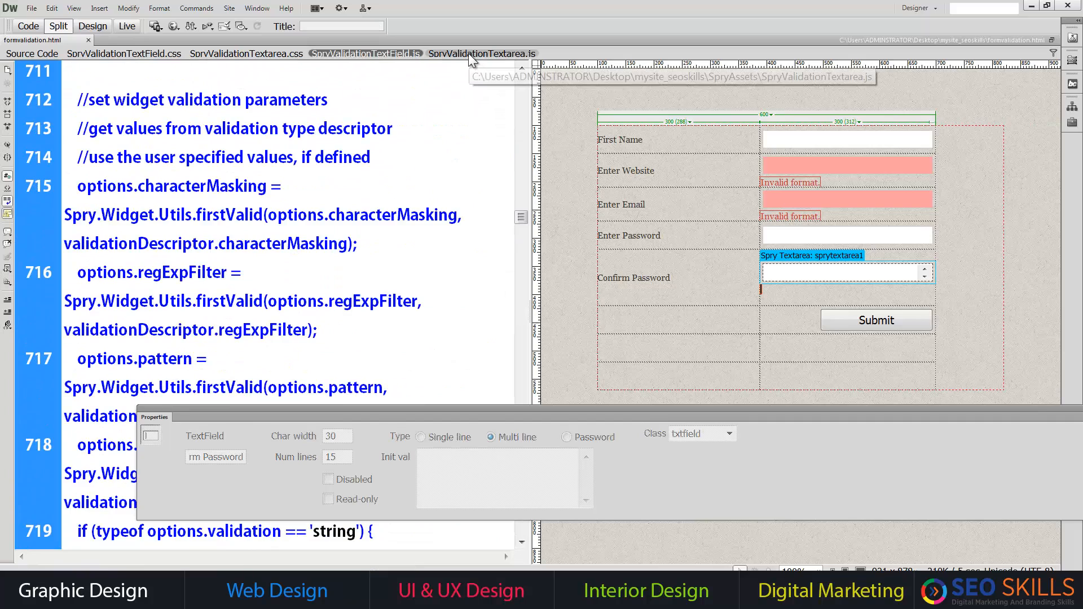
pyautogui.moveTo(520, 87); pyautogui.dragTo(518, 278)
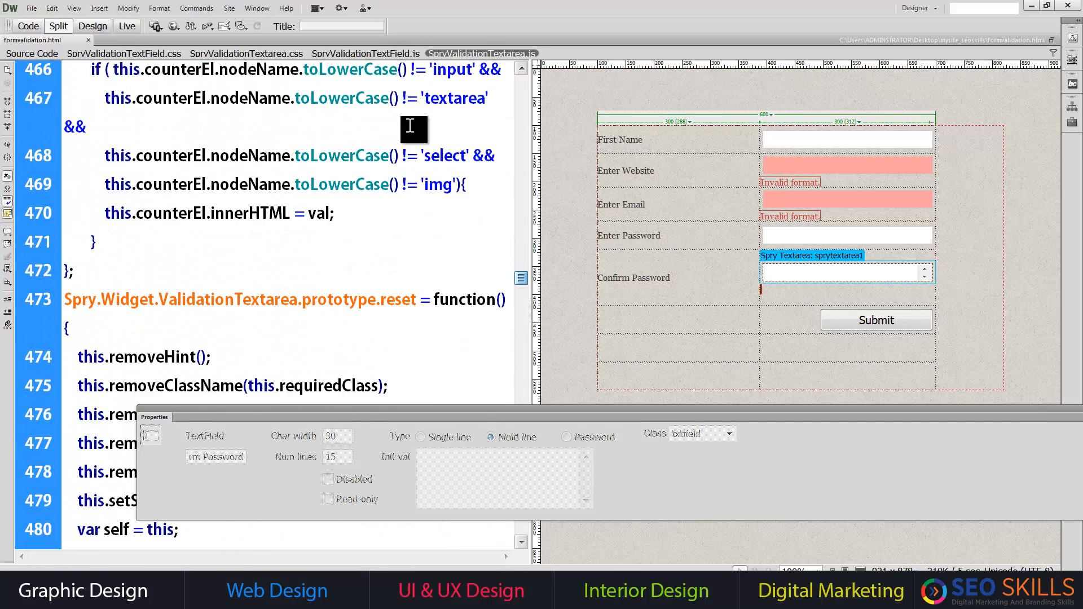
pyautogui.click(350, 53)
pyautogui.moveTo(519, 86); pyautogui.dragTo(522, 242)
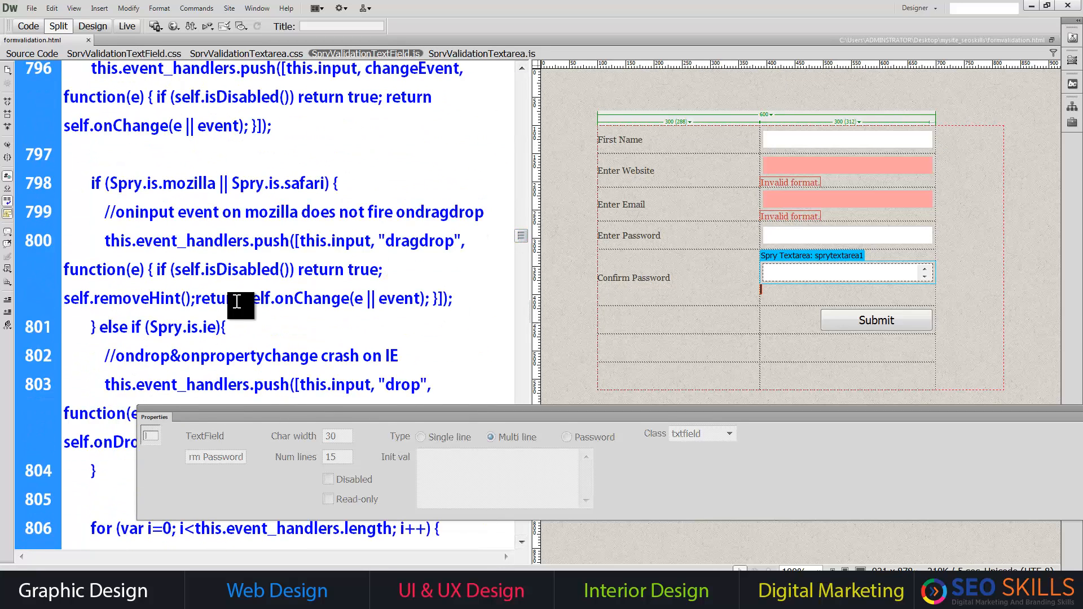
# - Preview formvalidation.html in the browser and submit the empty form to test its required-field validation
pyautogui.press('F12')
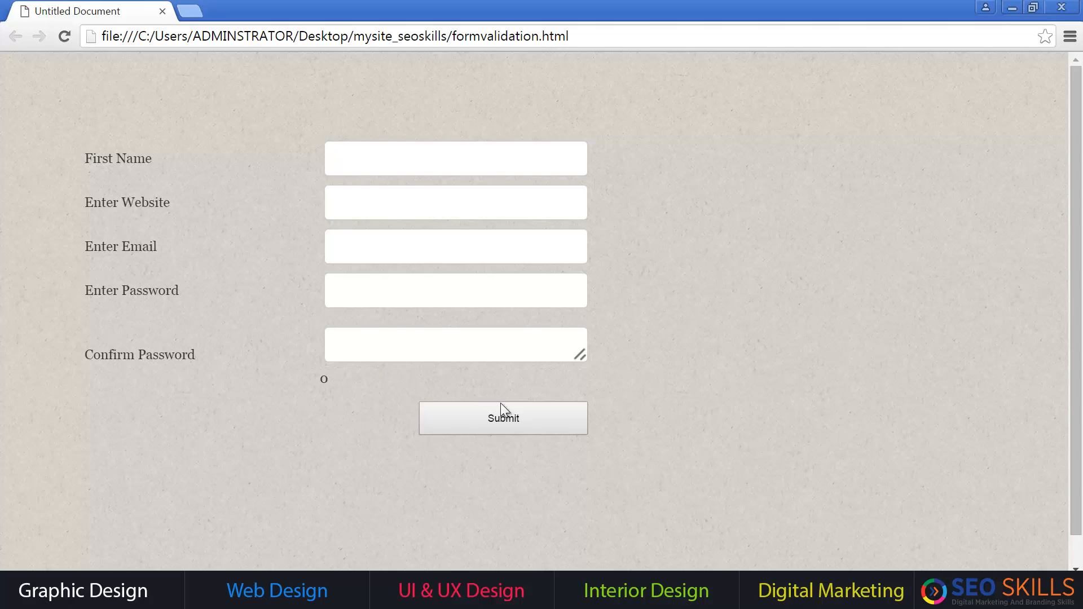
pyautogui.click(507, 415)
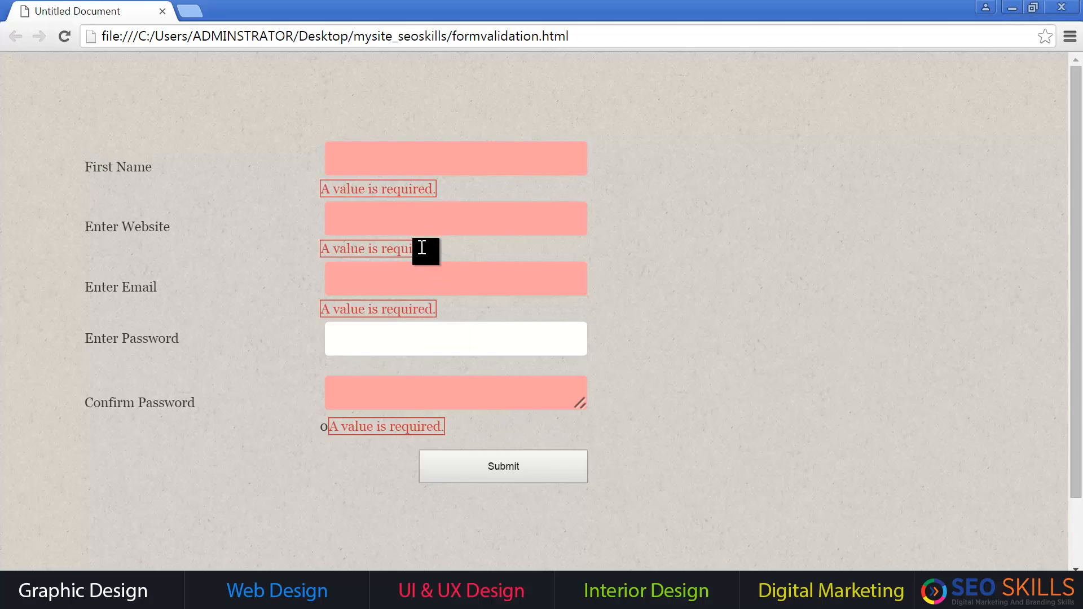